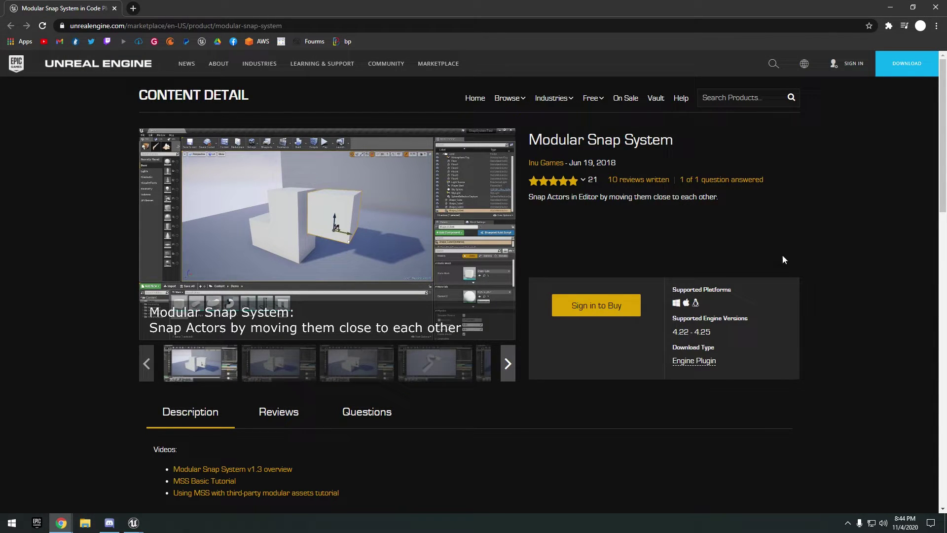
# - Switch to Unreal Editor, enable the Modular Snap System plugin and restart the editor
pyautogui.click(937, 8)
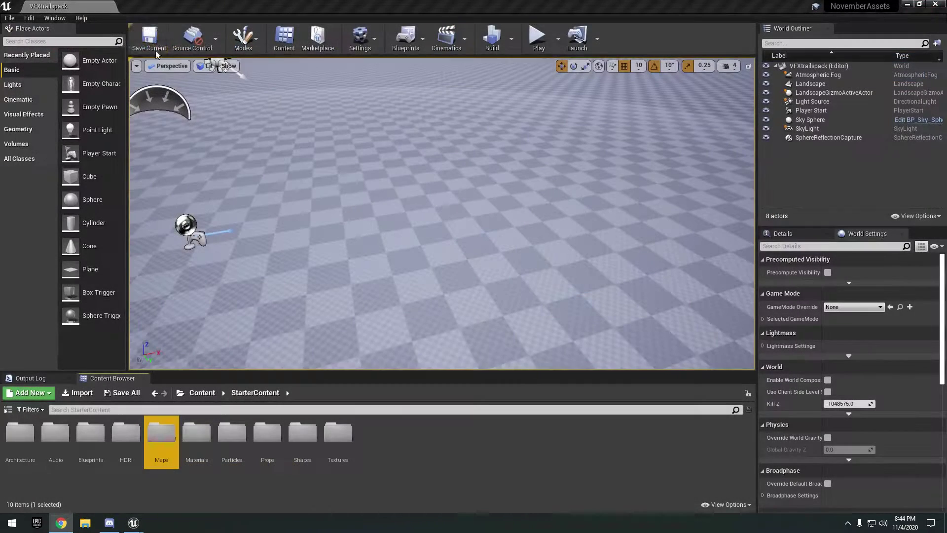
pyautogui.click(32, 20)
pyautogui.click(61, 171)
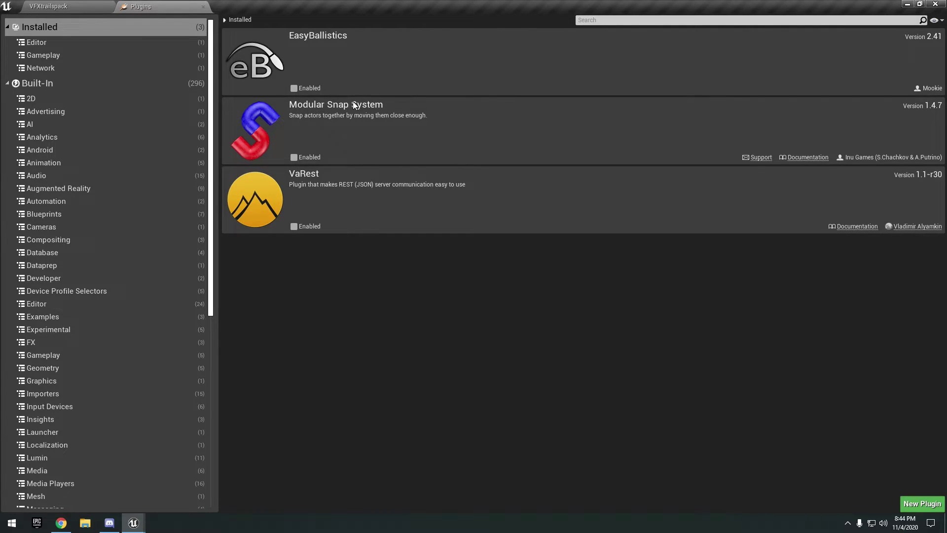
pyautogui.click(293, 157)
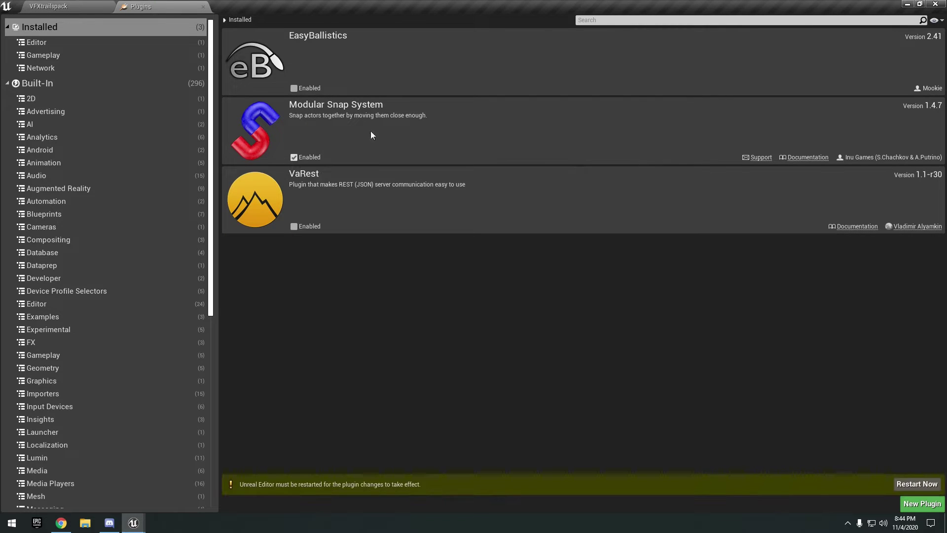
pyautogui.click(933, 482)
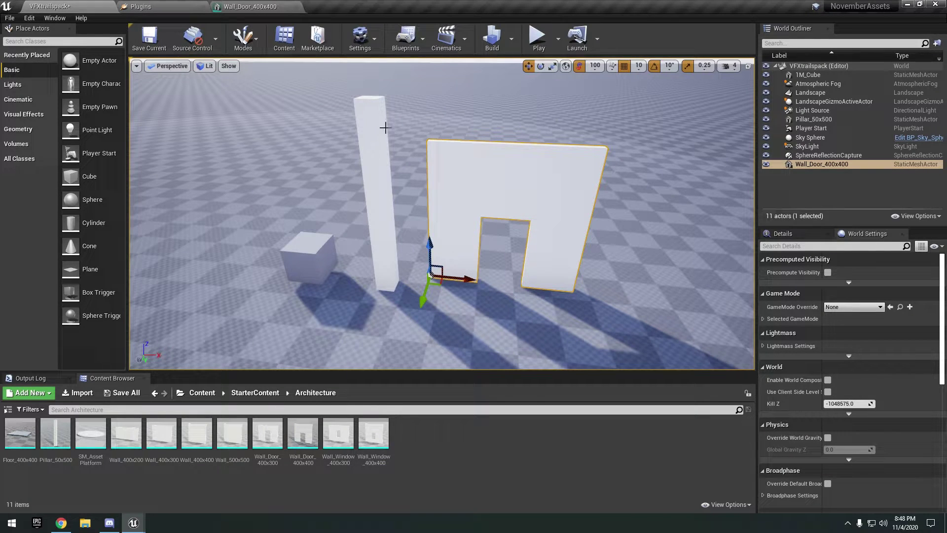
# - Toggle modular snapping off and on again, and inspect the Snap Plugin Options
pyautogui.click(579, 66)
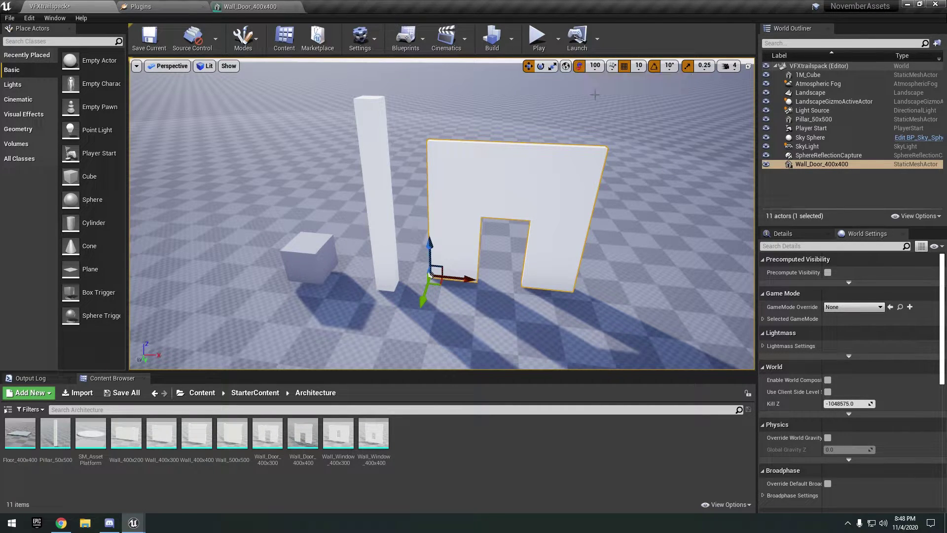
pyautogui.click(579, 66)
pyautogui.click(596, 70)
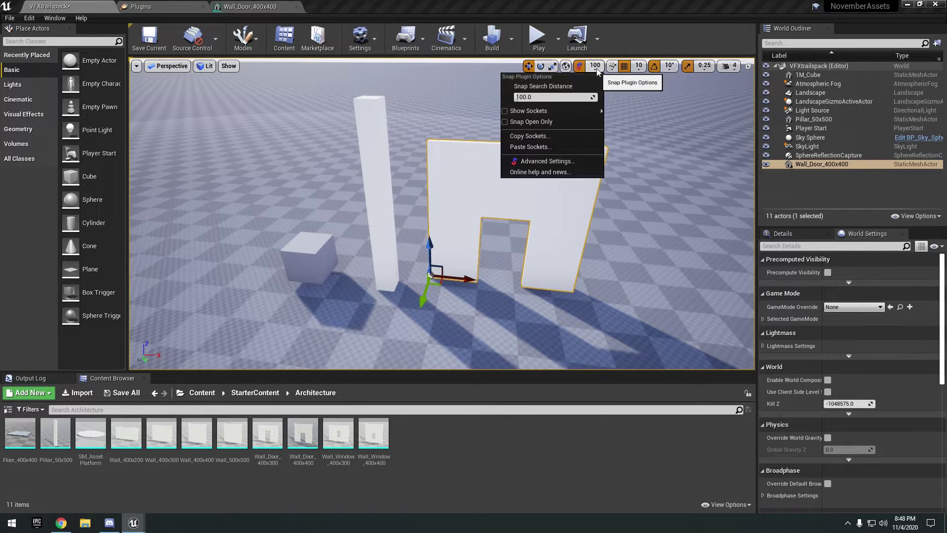
pyautogui.click(561, 189)
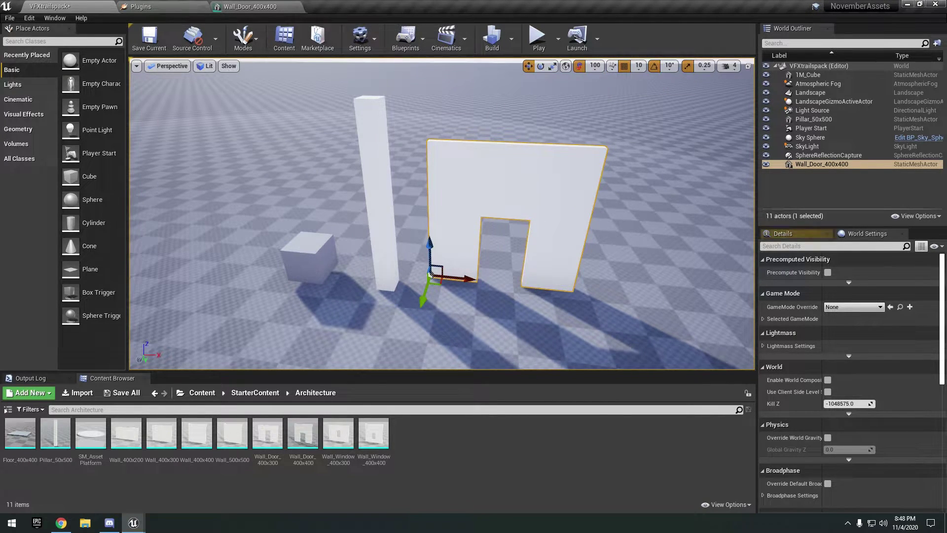
pyautogui.moveTo(435, 291); pyautogui.dragTo(445, 288, button='right')
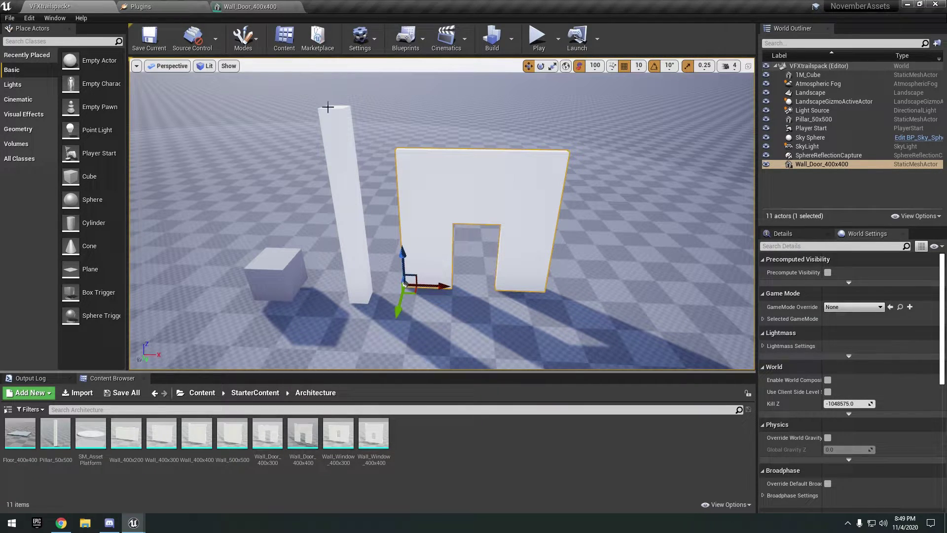
# - Create a socket on the Wall_Door_400x400 mesh at the origin in its lower corner
pyautogui.click(249, 7)
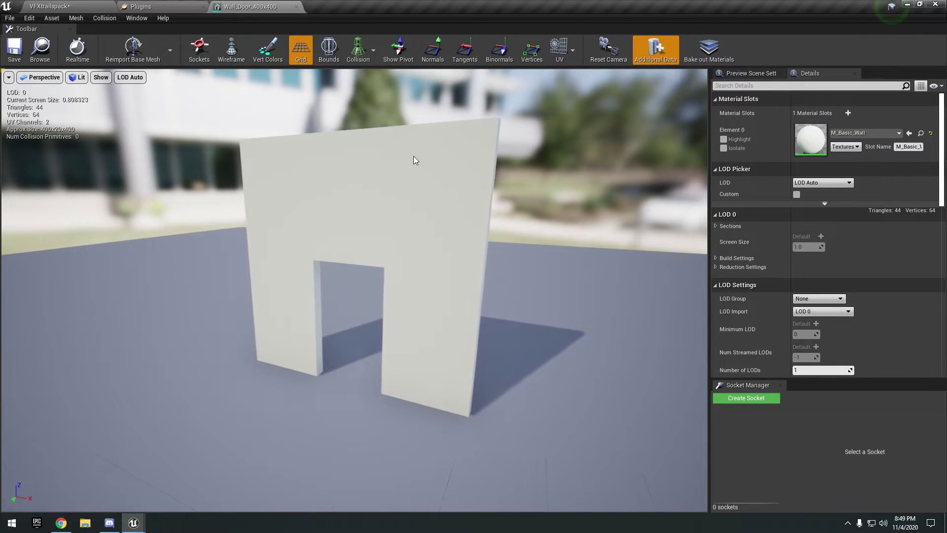
pyautogui.click(747, 397)
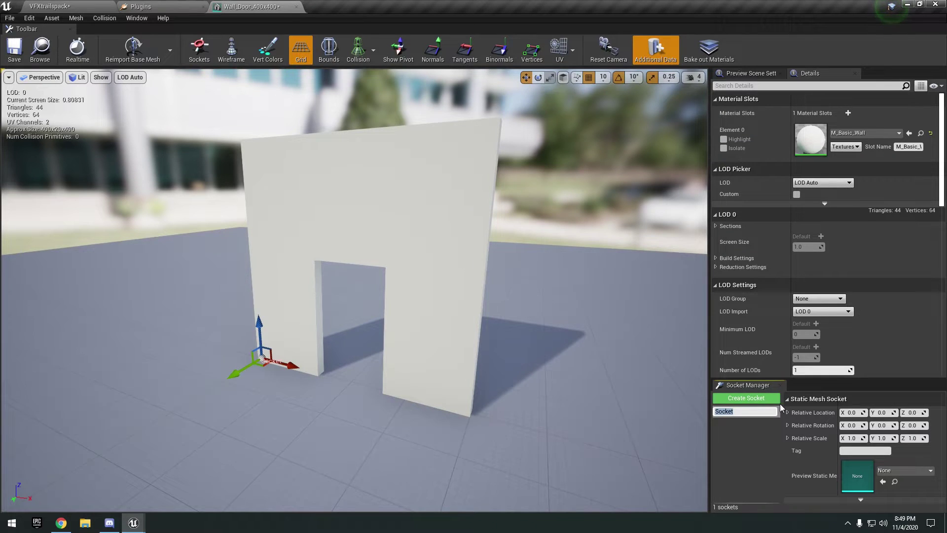
pyautogui.rightClick(455, 341)
pyautogui.moveTo(463, 344); pyautogui.dragTo(469, 365, button='right')
pyautogui.moveTo(404, 333)
pyautogui.mouseDown()
pyautogui.moveTo(335, 342)
pyautogui.moveTo(401, 338)
pyautogui.mouseUp()
pyautogui.moveTo(401, 338); pyautogui.dragTo(345, 328, button='right')
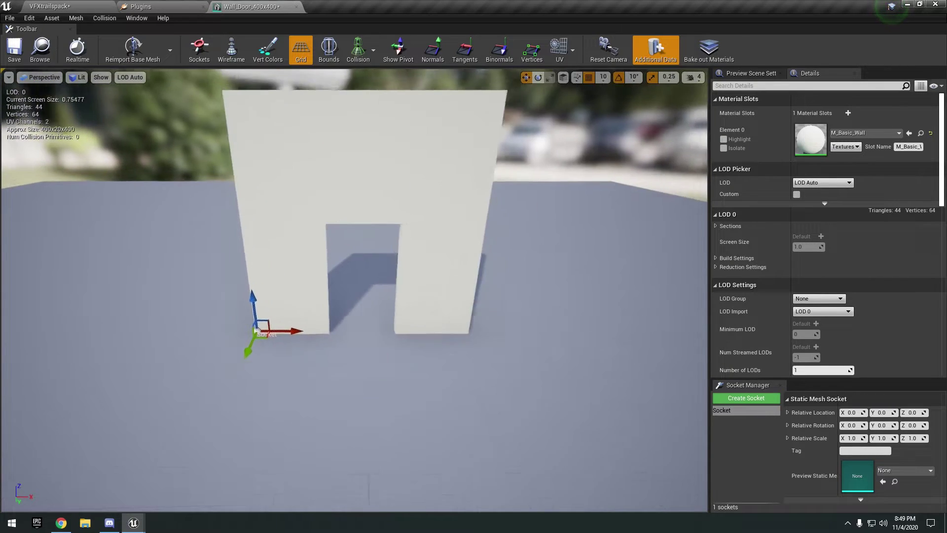
pyautogui.moveTo(414, 319); pyautogui.dragTo(409, 261, button='right')
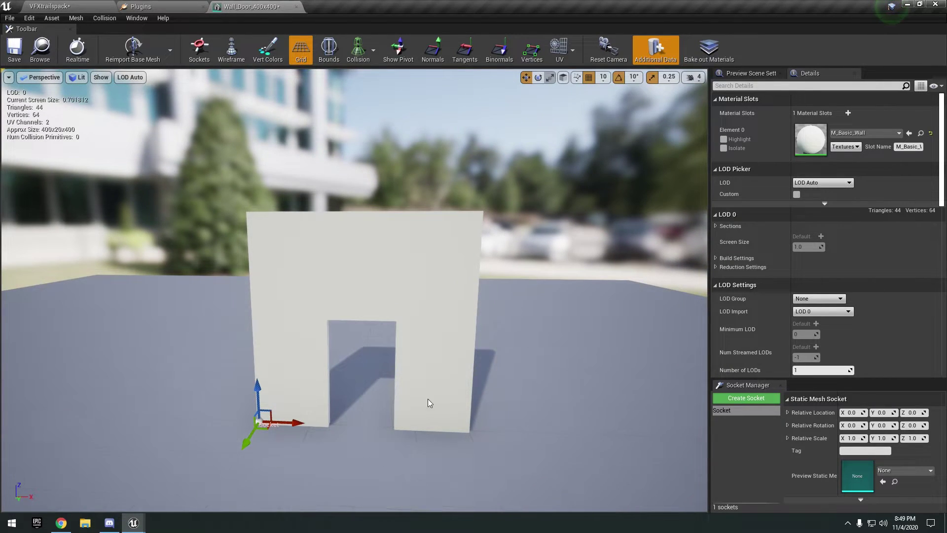
# - Add a second socket to the door wall and move it along X to the opposite lower corner
pyautogui.moveTo(695, 409); pyautogui.dragTo(690, 444, button='right')
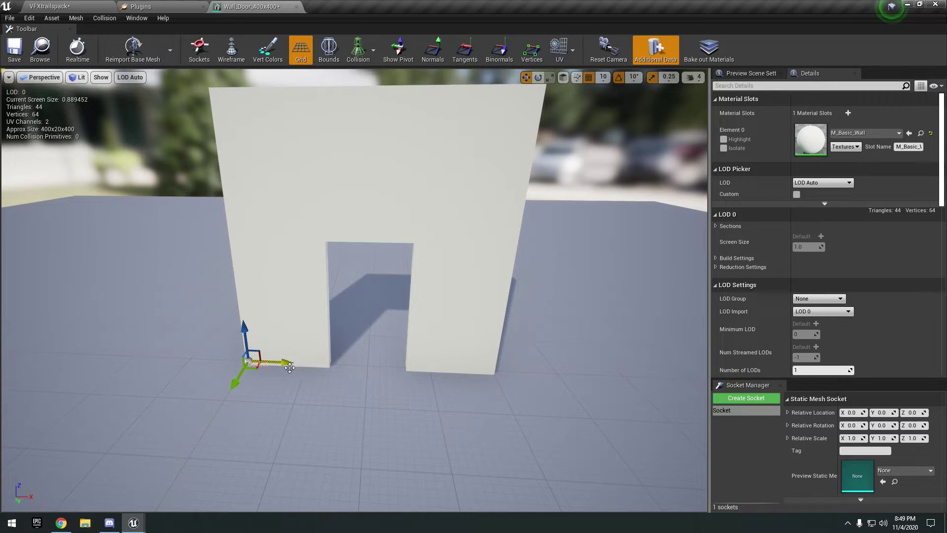
pyautogui.click(744, 398)
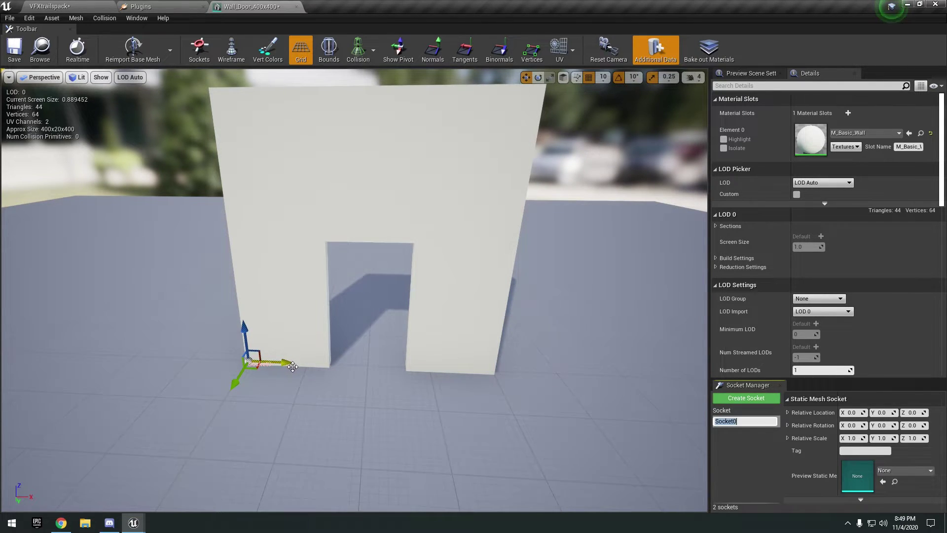
pyautogui.moveTo(284, 362); pyautogui.dragTo(533, 377)
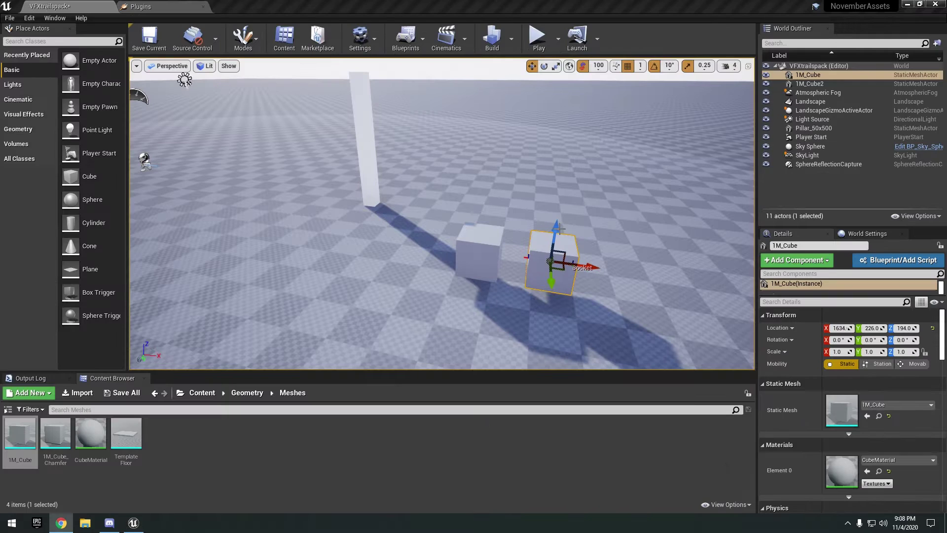
# - Move 1M_Cube along X toward the neighbouring cube, to about X 1607
pyautogui.moveTo(566, 238); pyautogui.dragTo(568, 238, button='right')
pyautogui.moveTo(571, 253)
pyautogui.mouseDown()
pyautogui.moveTo(531, 249)
pyautogui.moveTo(569, 252)
pyautogui.moveTo(560, 251)
pyautogui.mouseUp()
pyautogui.press('w')
pyautogui.moveTo(560, 251); pyautogui.dragTo(534, 237, button='right')
pyautogui.press('d')
pyautogui.press('w')
pyautogui.click(409, 222)
pyautogui.click(502, 215)
pyautogui.press('s')
pyautogui.press('w')
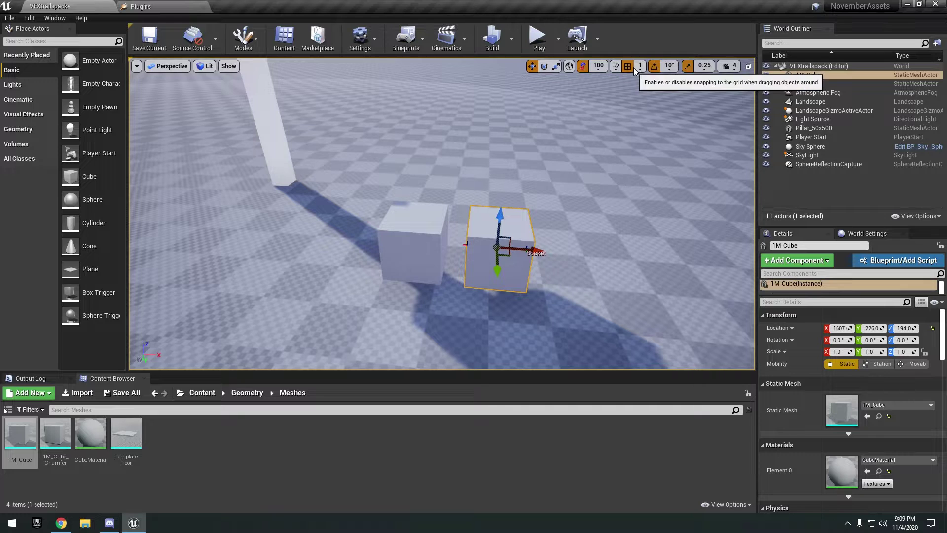
# - Move 1M_Cube along X slightly away from the other cube, to about X 1622
pyautogui.moveTo(607, 240); pyautogui.dragTo(619, 257, button='right')
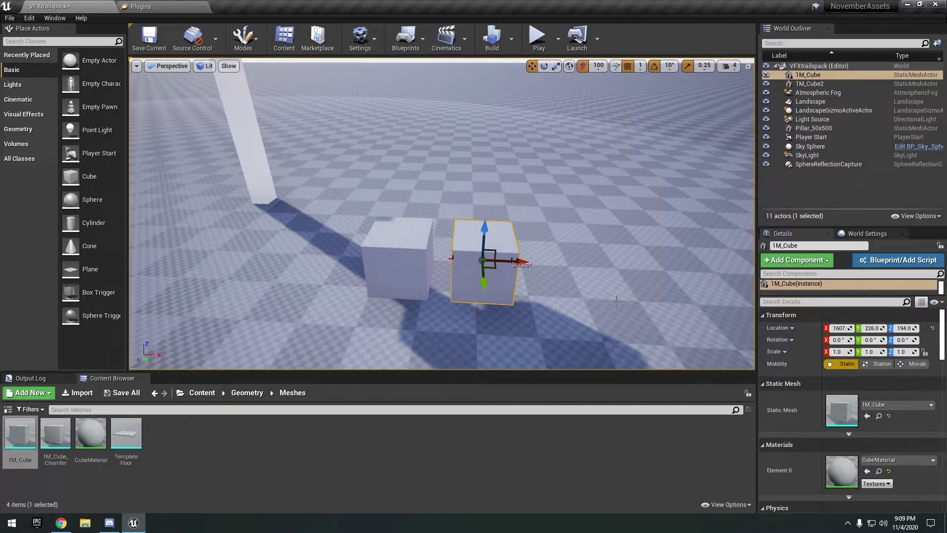
pyautogui.moveTo(684, 341); pyautogui.dragTo(656, 339, button='right')
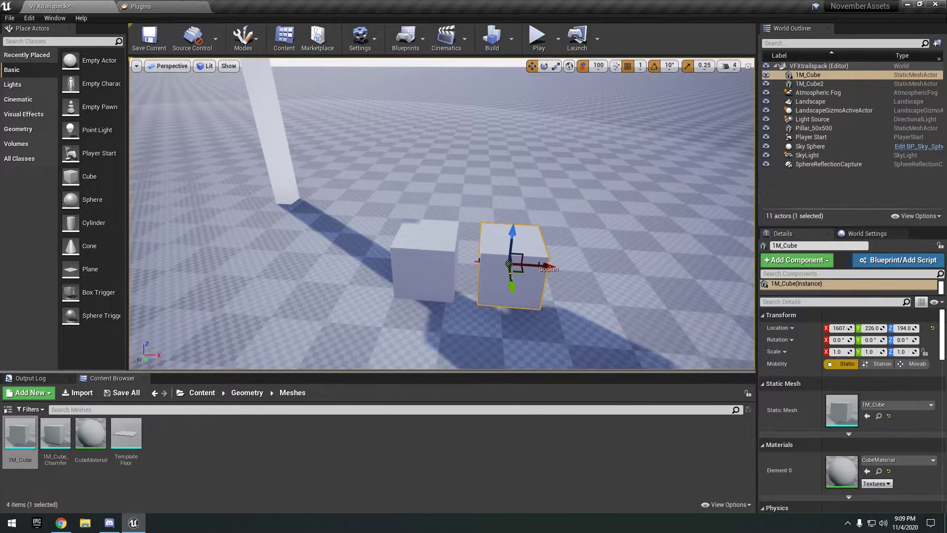
pyautogui.moveTo(560, 271); pyautogui.dragTo(571, 271)
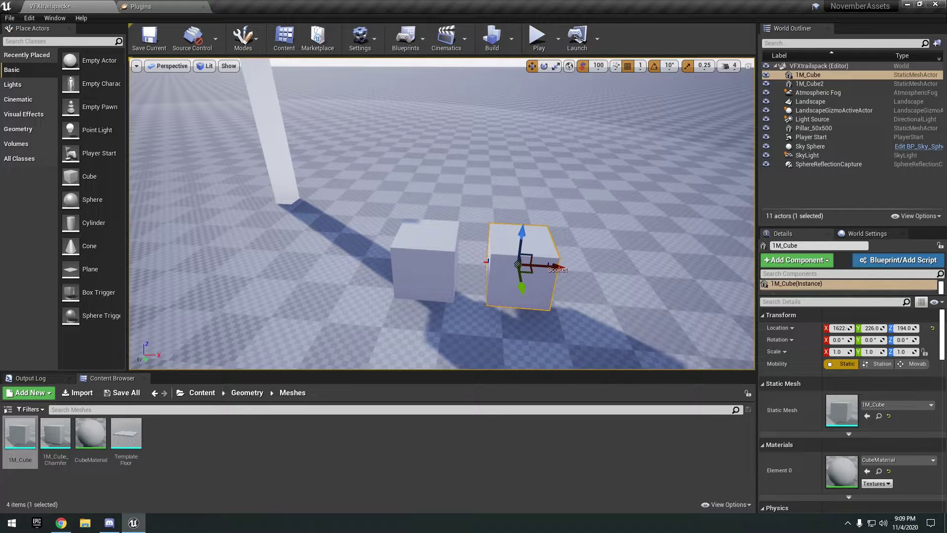
# - Switch to Chrome and examine the Modular Snap System gallery images on enabling snapping and defining sockets
pyautogui.hotkey('alt', 'Tab')
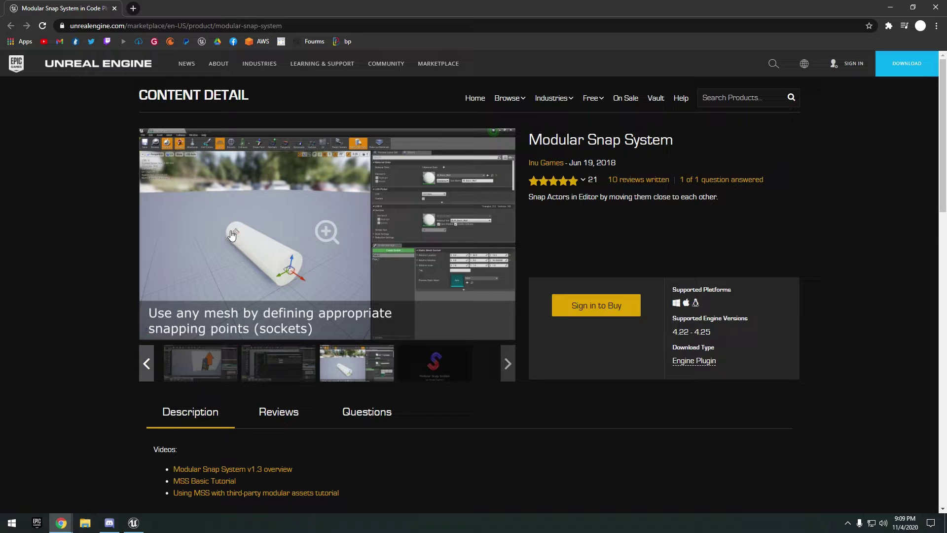
pyautogui.click(226, 367)
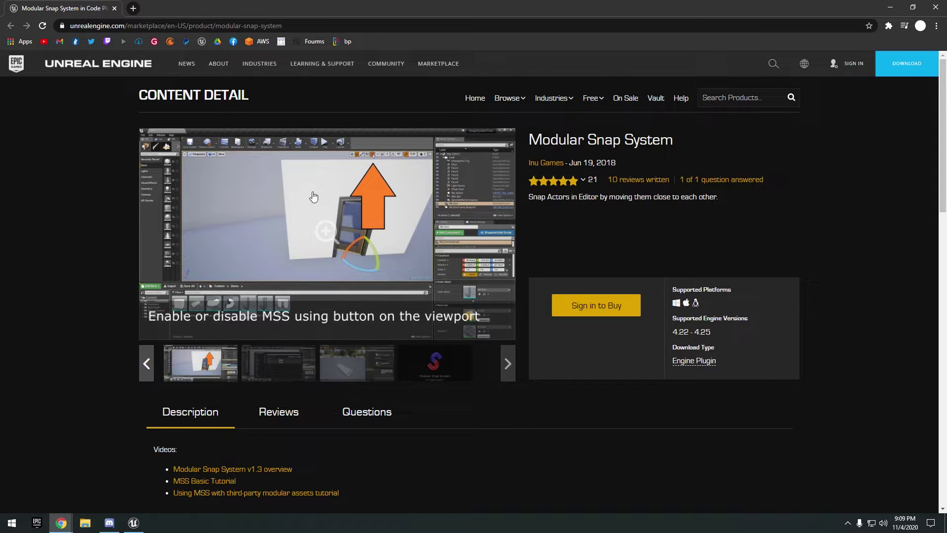
pyautogui.click(359, 370)
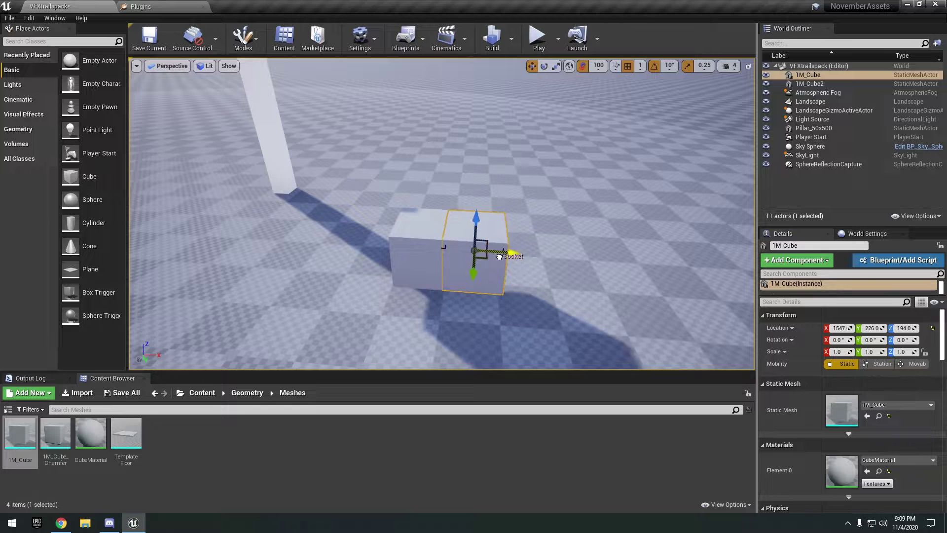
# - Pull 1M_Cube away from the adjoining cube along X to about X 1668
pyautogui.moveTo(500, 257); pyautogui.dragTo(574, 260)
pyautogui.press('s')
pyautogui.moveTo(588, 232); pyautogui.dragTo(612, 247, button='right')
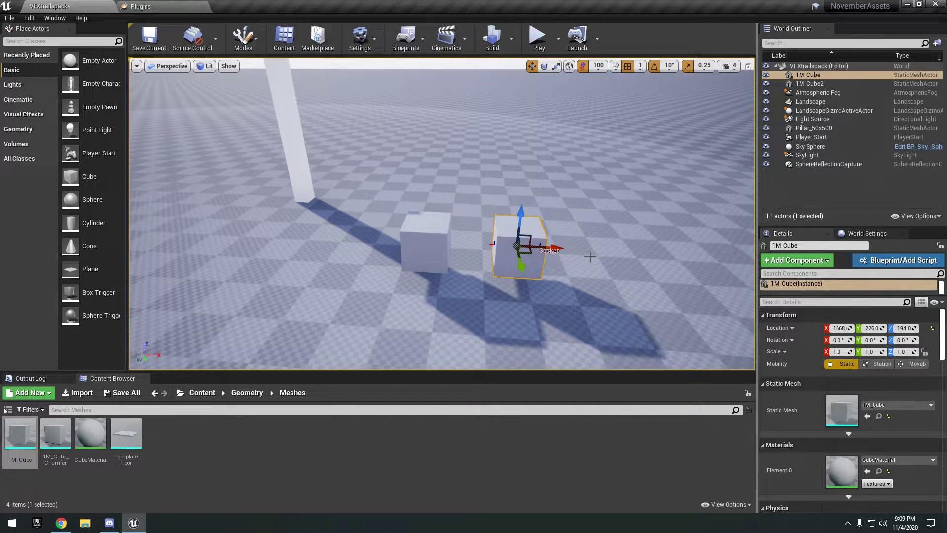
pyautogui.moveTo(623, 243); pyautogui.dragTo(628, 251, button='right')
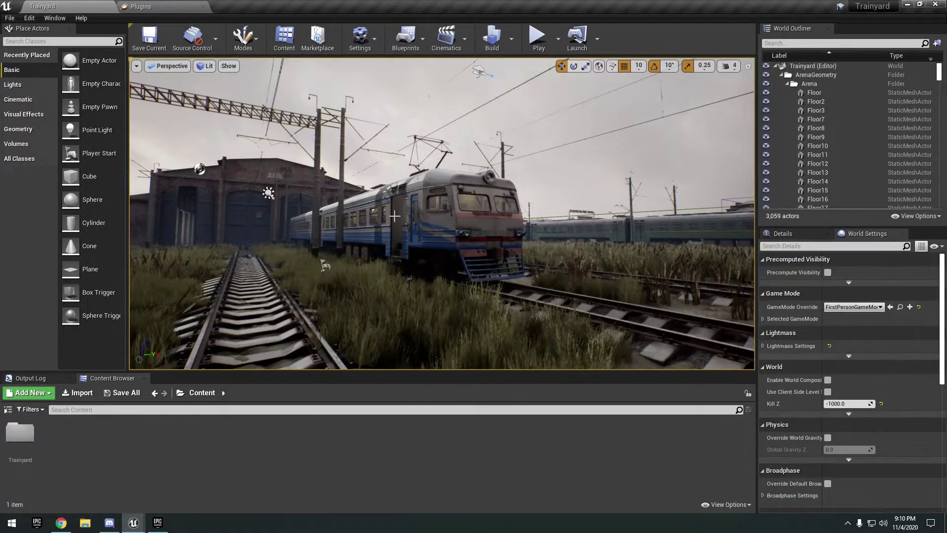
# - Look over the Trainyard level around the blue train and play it in full screen
pyautogui.moveTo(395, 216); pyautogui.dragTo(523, 297, button='right')
pyautogui.press('s')
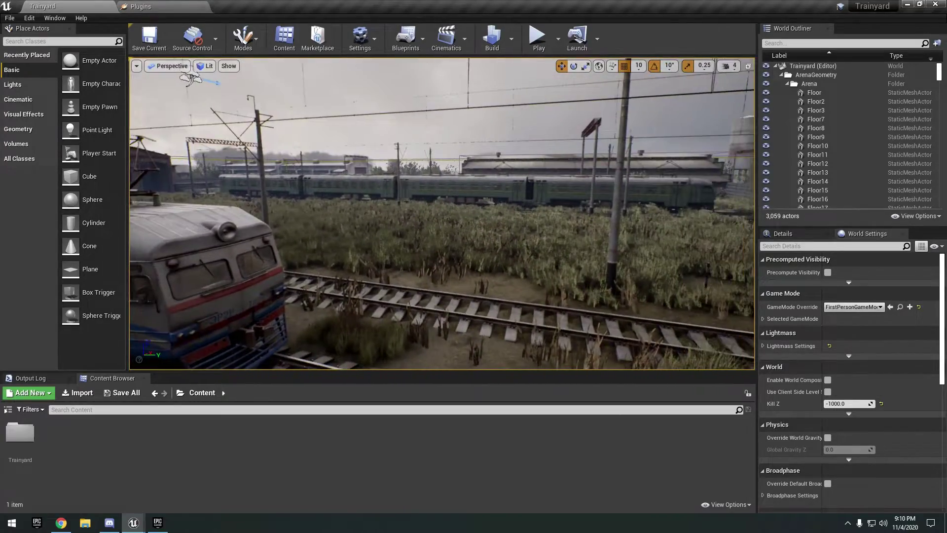
pyautogui.click(539, 40)
pyautogui.press('F11')
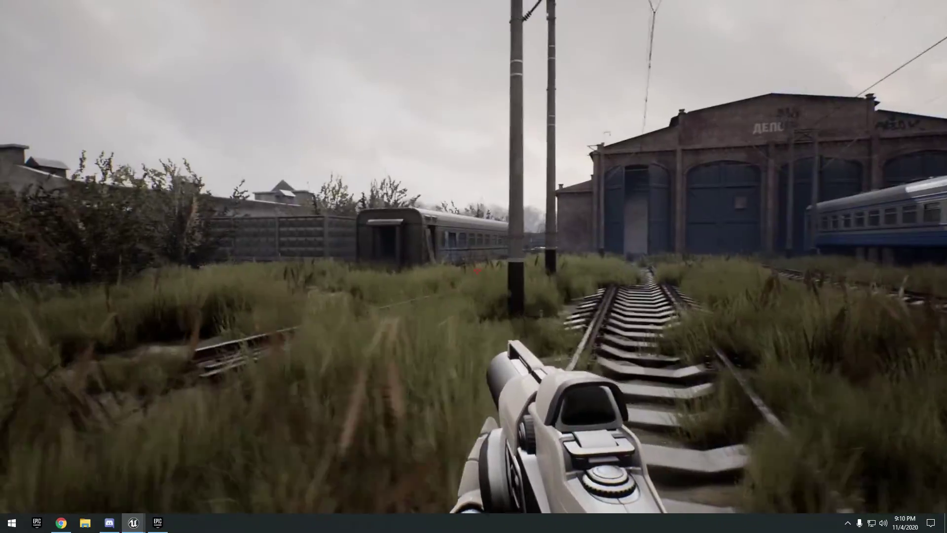
# - Walk through the running Trainyard level to examine the tracks, grass and blue train from several sides
pyautogui.press('a')
pyautogui.press('w')
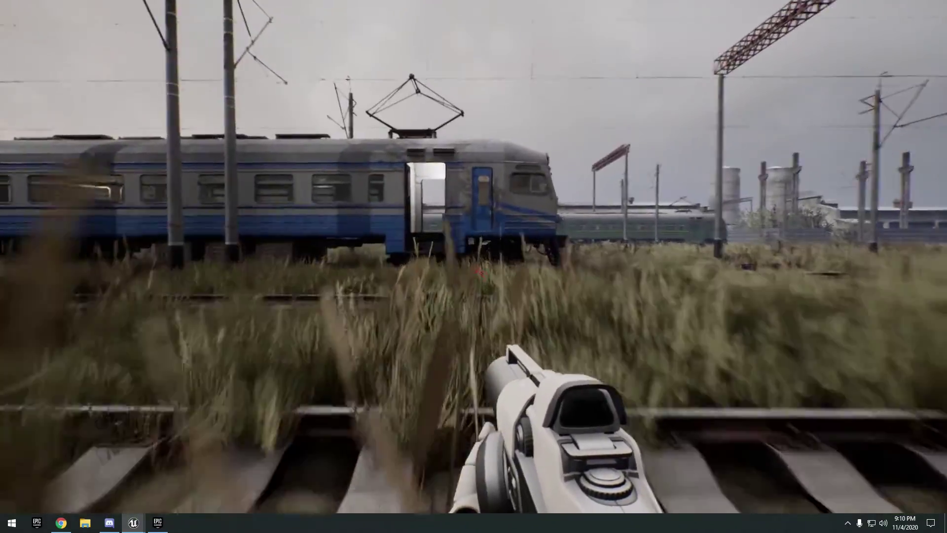
pyautogui.press('w')
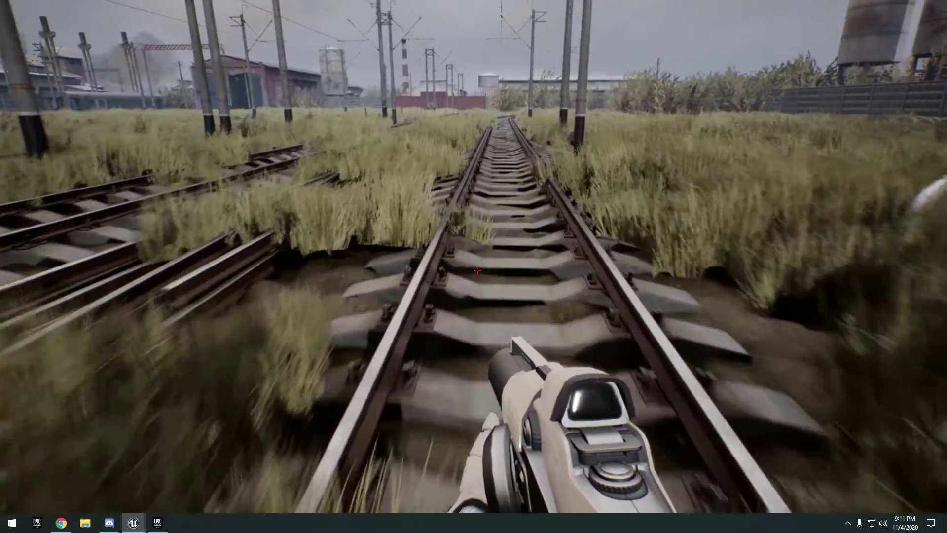
pyautogui.press('w')
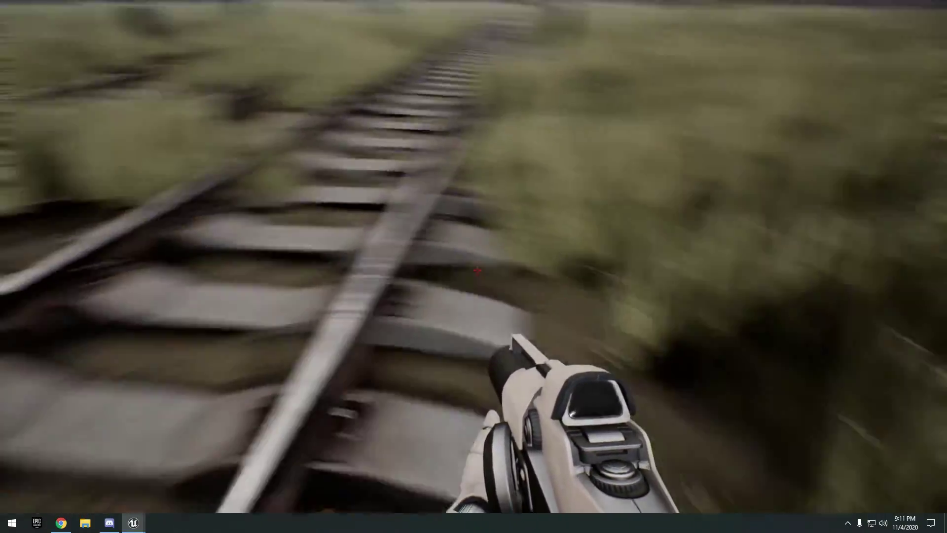
pyautogui.press('w')
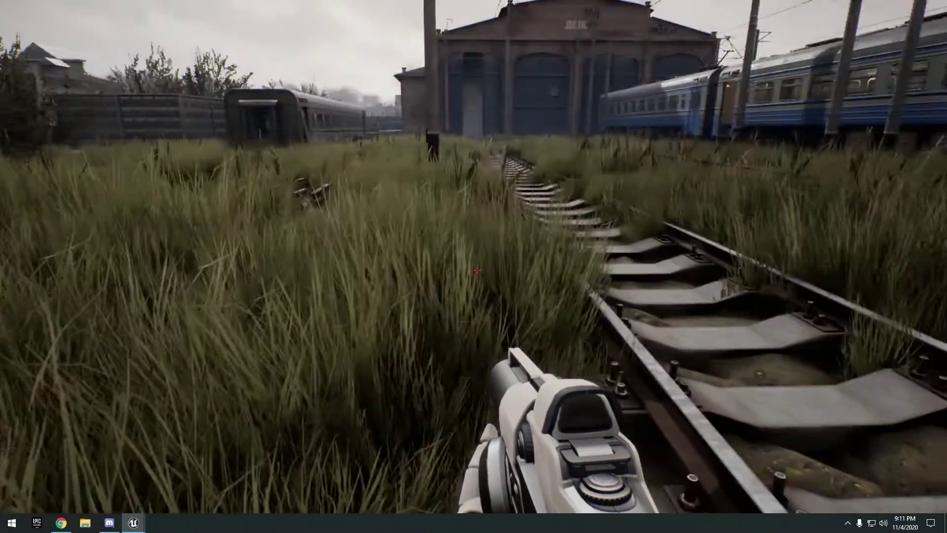
pyautogui.press('w')
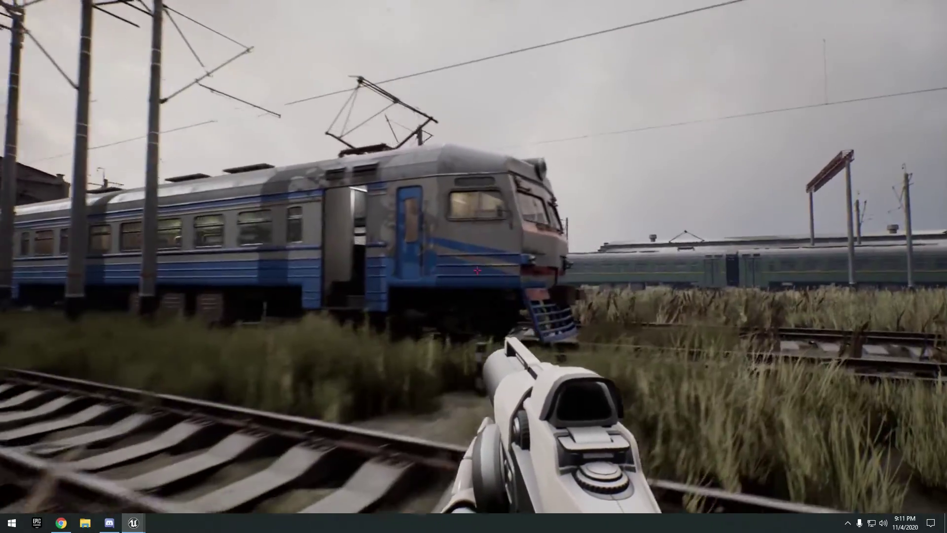
pyautogui.press('d')
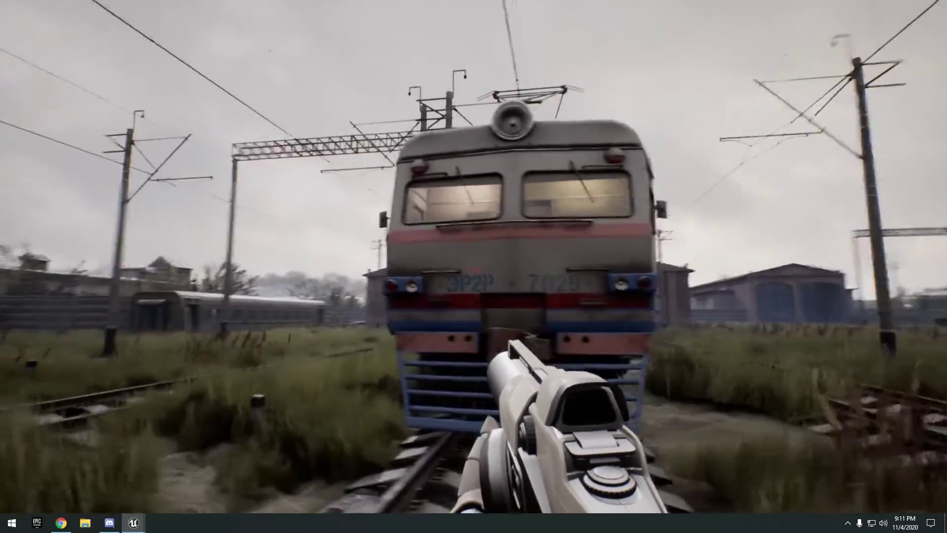
pyautogui.press('d')
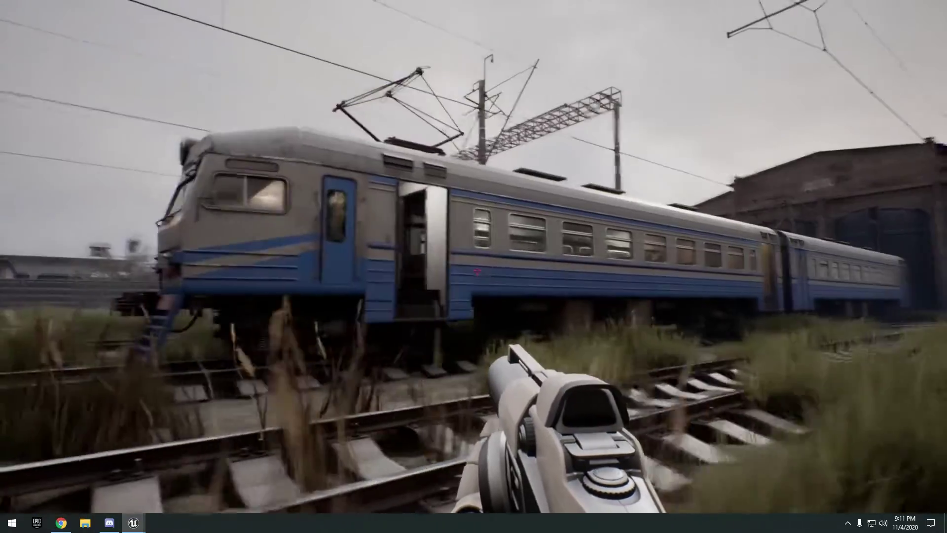
pyautogui.press('a')
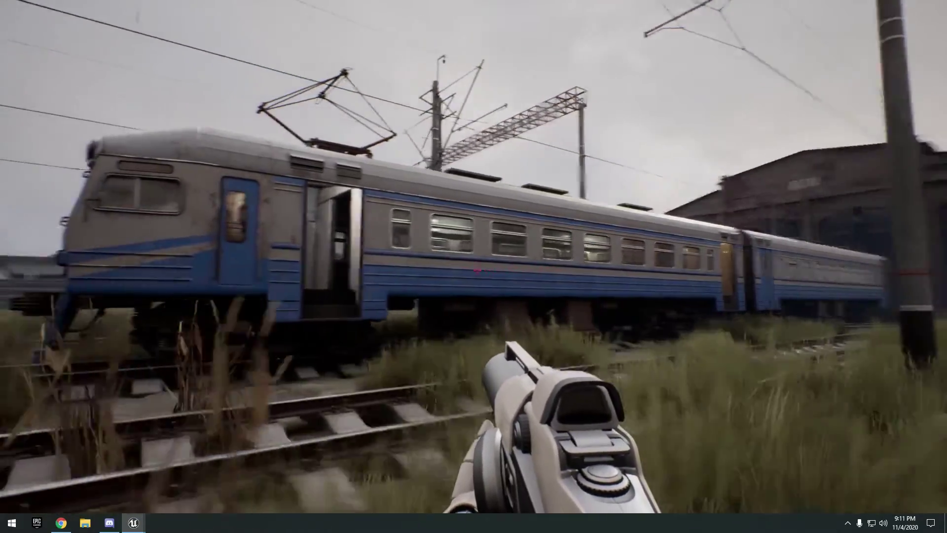
pyautogui.press('w')
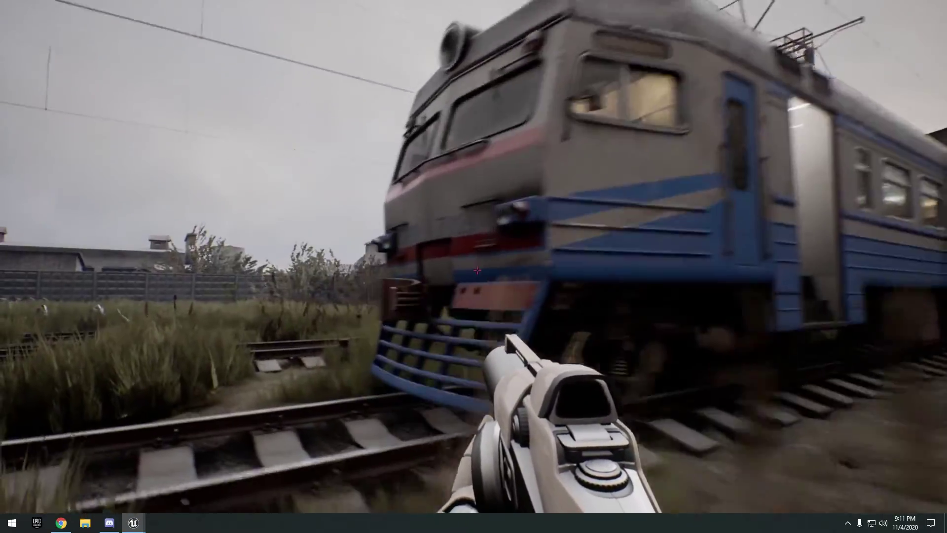
# - Walk alongside the blue train, board it through the open door and examine the passenger seats and windows inside
pyautogui.press('w')
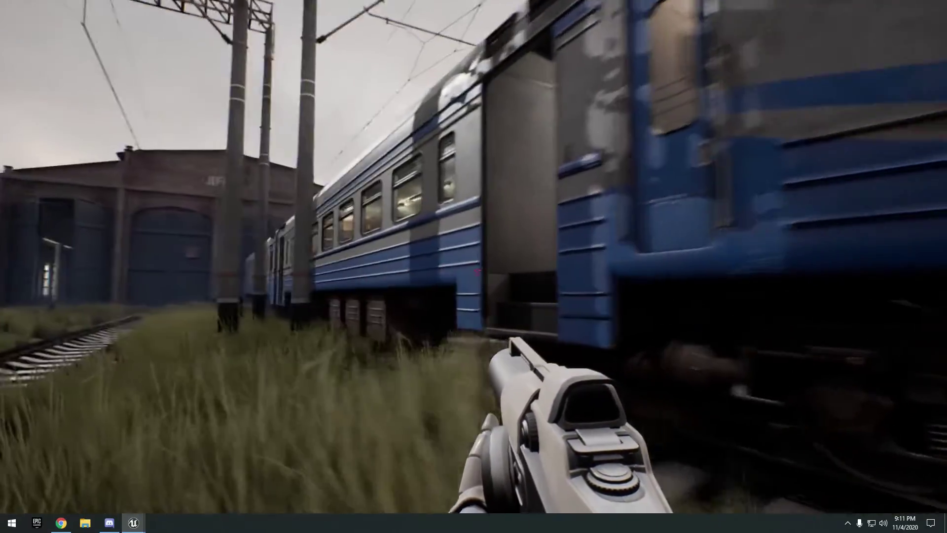
pyautogui.press('w')
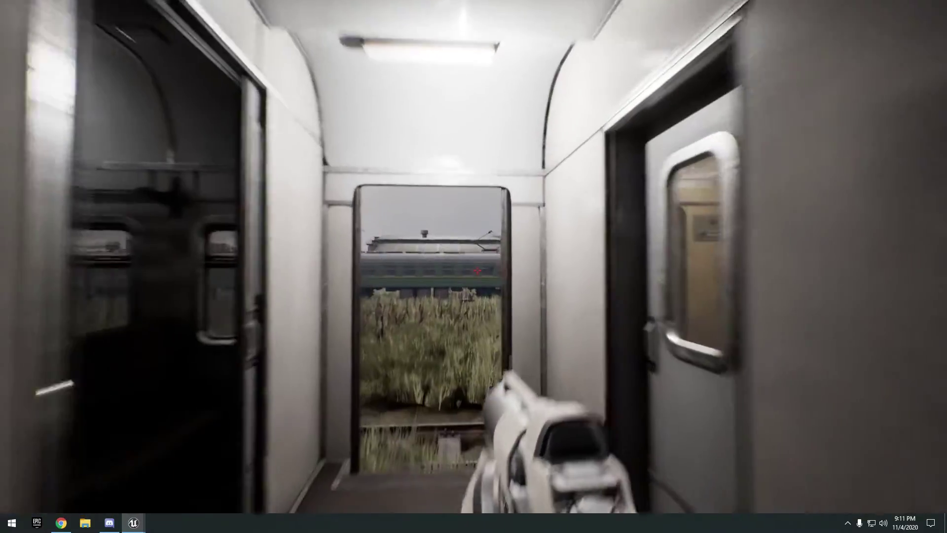
pyautogui.press('w')
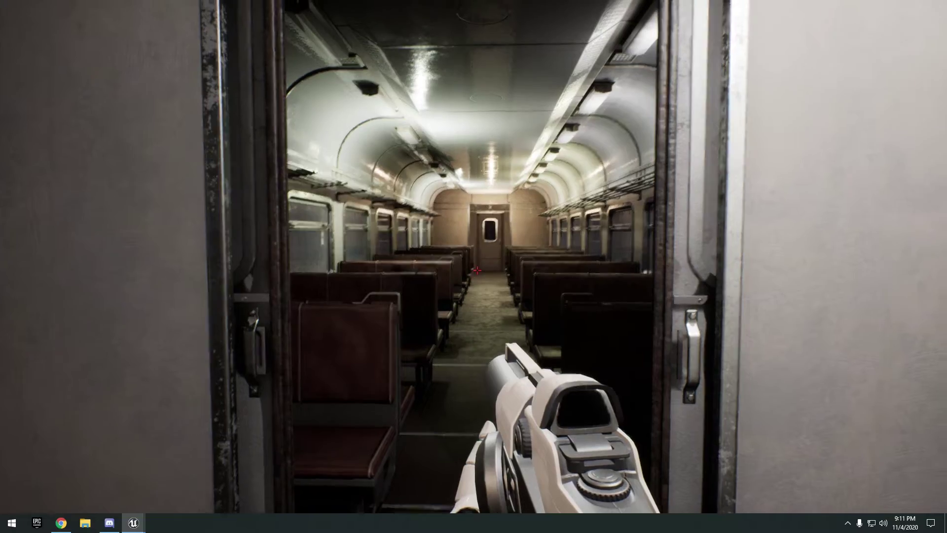
pyautogui.press('w')
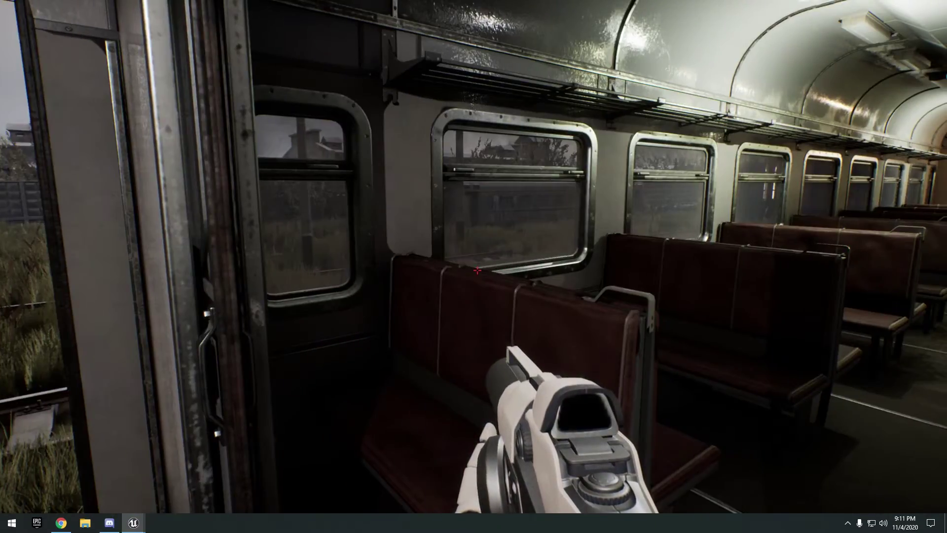
pyautogui.press('w')
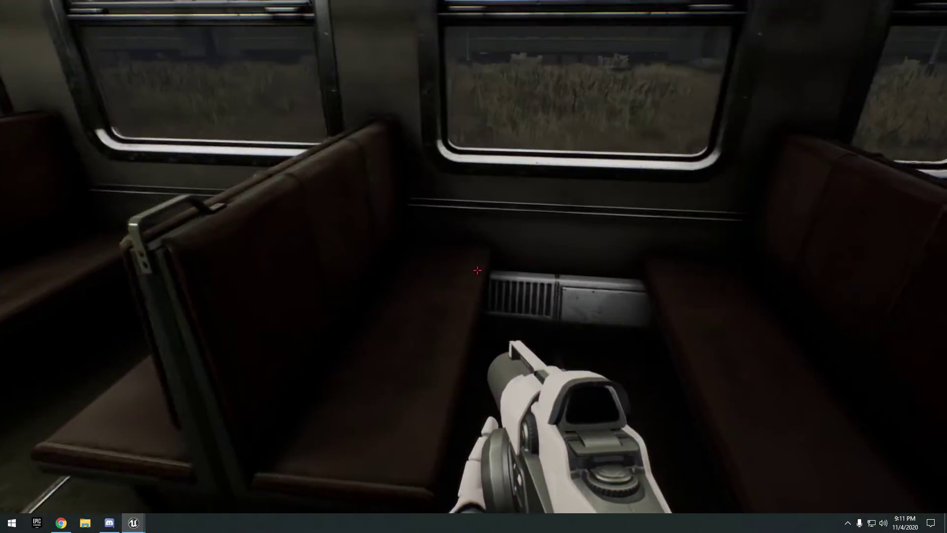
pyautogui.press('w')
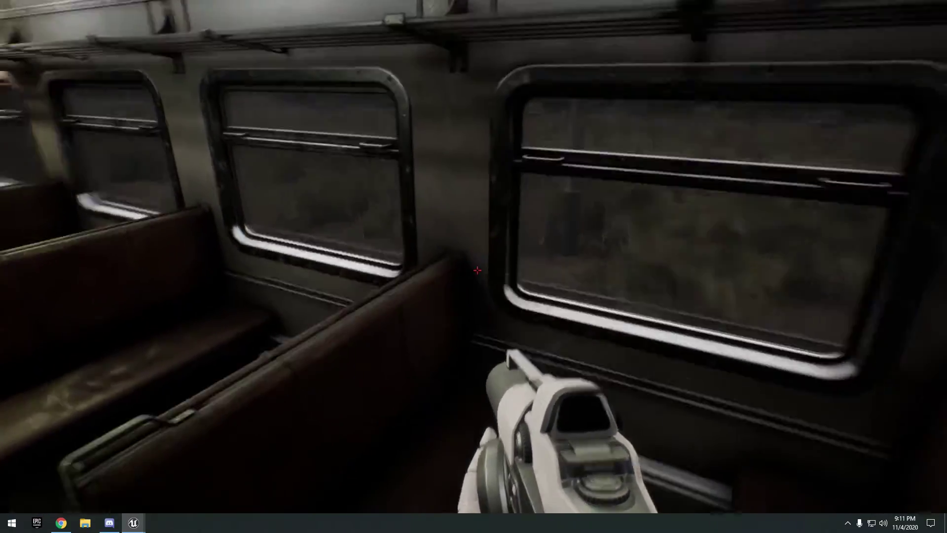
pyautogui.press('a')
pyautogui.press('w')
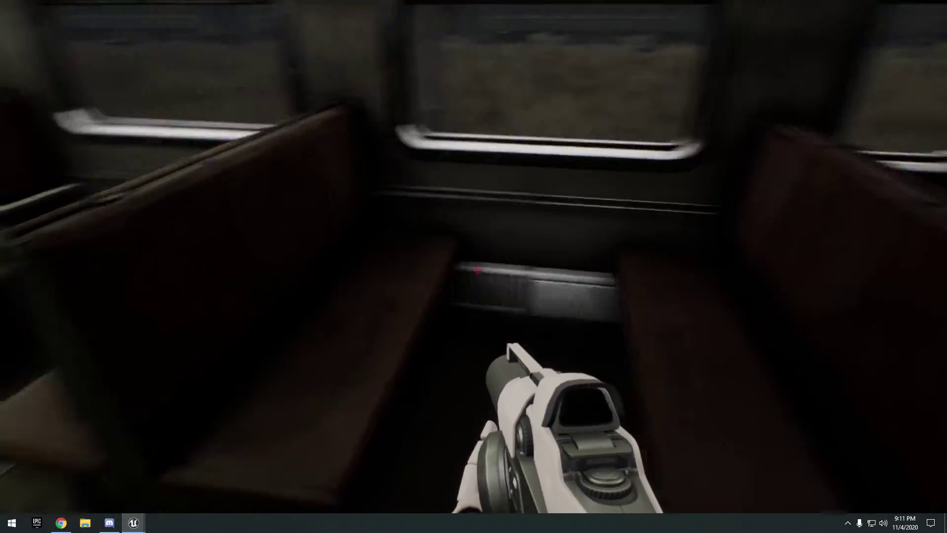
pyautogui.press('d')
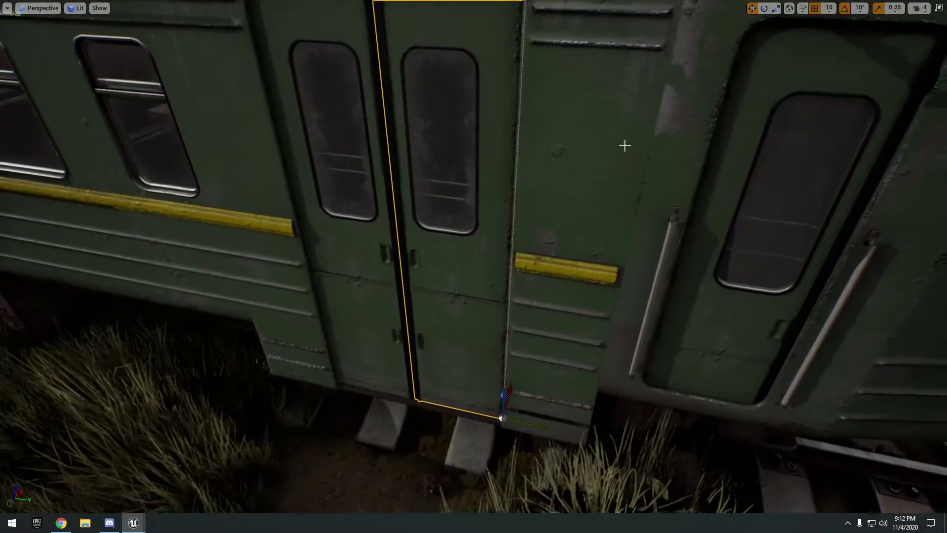
# - Try rotating one leaf of the green train's double passenger door open, and undo the rotation
pyautogui.moveTo(625, 145); pyautogui.dragTo(607, 130, button='right')
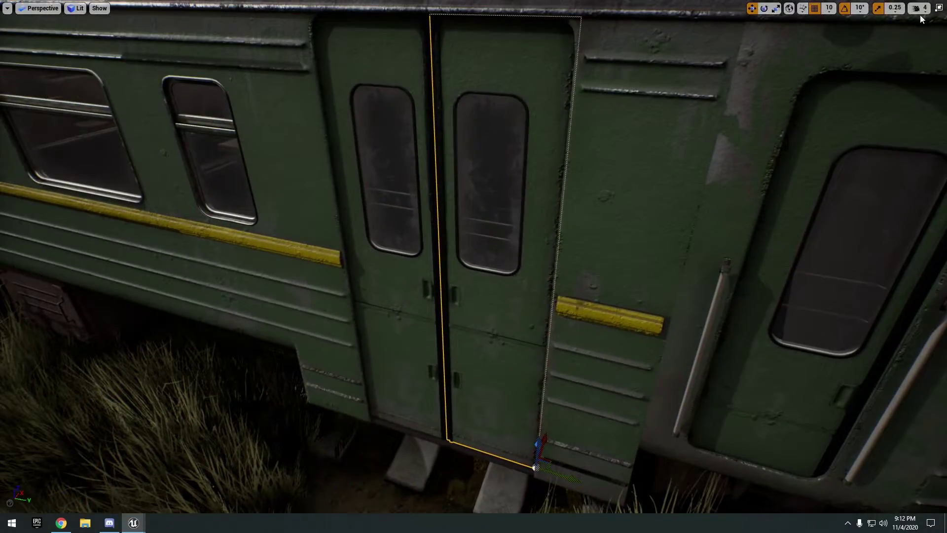
pyautogui.press('s')
pyautogui.moveTo(660, 236); pyautogui.dragTo(671, 217, button='right')
pyautogui.press('e')
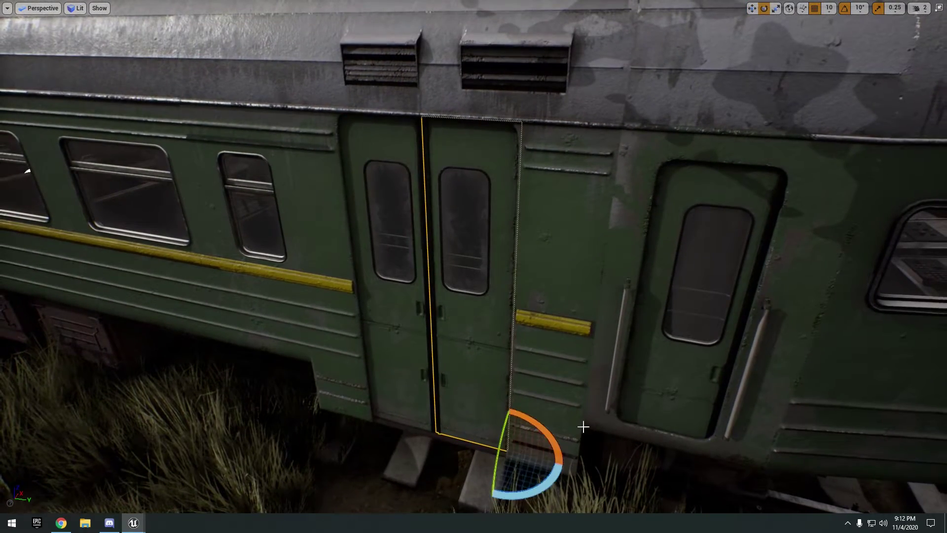
pyautogui.moveTo(533, 495); pyautogui.dragTo(581, 461)
pyautogui.press('s')
pyautogui.moveTo(583, 459); pyautogui.dragTo(583, 427, button='right')
pyautogui.hotkey('ctrl', 'z')
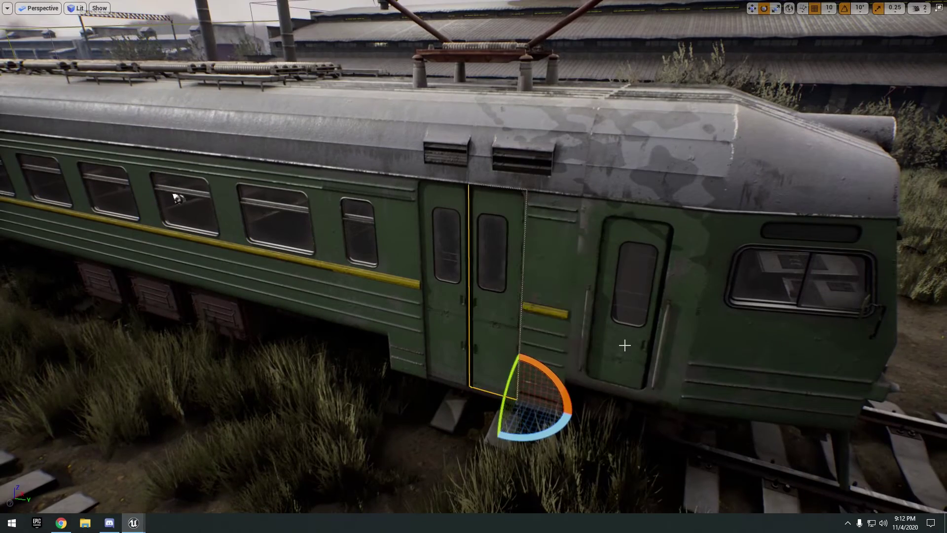
# - Try rotating the green train's cab entrance door, and swing the cab's interior door by -80 degrees
pyautogui.click(623, 342)
pyautogui.moveTo(634, 415); pyautogui.dragTo(694, 392)
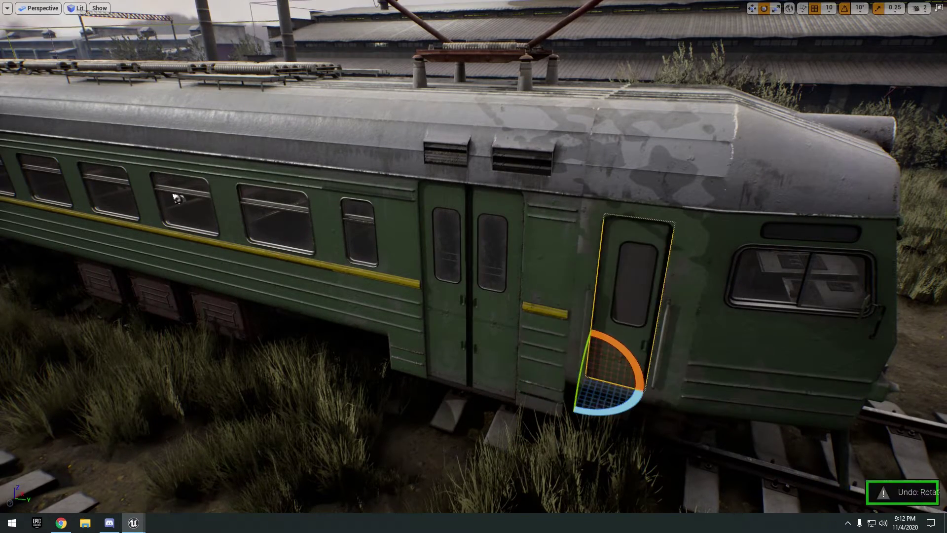
pyautogui.press('w')
pyautogui.moveTo(596, 259); pyautogui.dragTo(587, 315, button='right')
pyautogui.click(595, 259)
pyautogui.moveTo(465, 260); pyautogui.dragTo(523, 235)
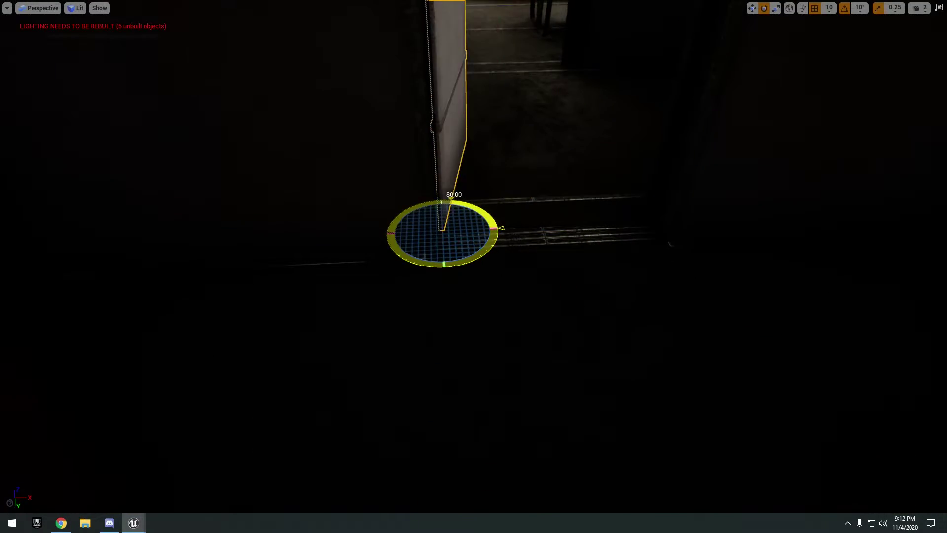
# - Look around the green train's control desk and undo the interior door's rotation
pyautogui.press('w')
pyautogui.moveTo(522, 234); pyautogui.dragTo(296, 241, button='right')
pyautogui.press('w')
pyautogui.press('s')
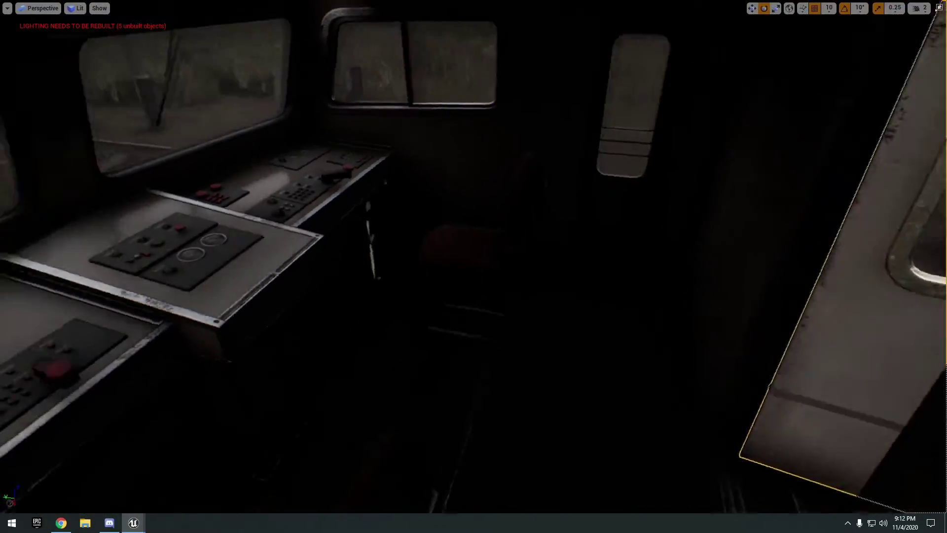
pyautogui.moveTo(641, 197); pyautogui.dragTo(542, 197, button='right')
pyautogui.hotkey('ctrl', 'z')
# - Examine the tracks and depot ahead through the windshield from inside the green train's driver's cab
pyautogui.moveTo(598, 242); pyautogui.dragTo(568, 223, button='right')
pyautogui.press('w')
pyautogui.press('w')
pyautogui.press('w')
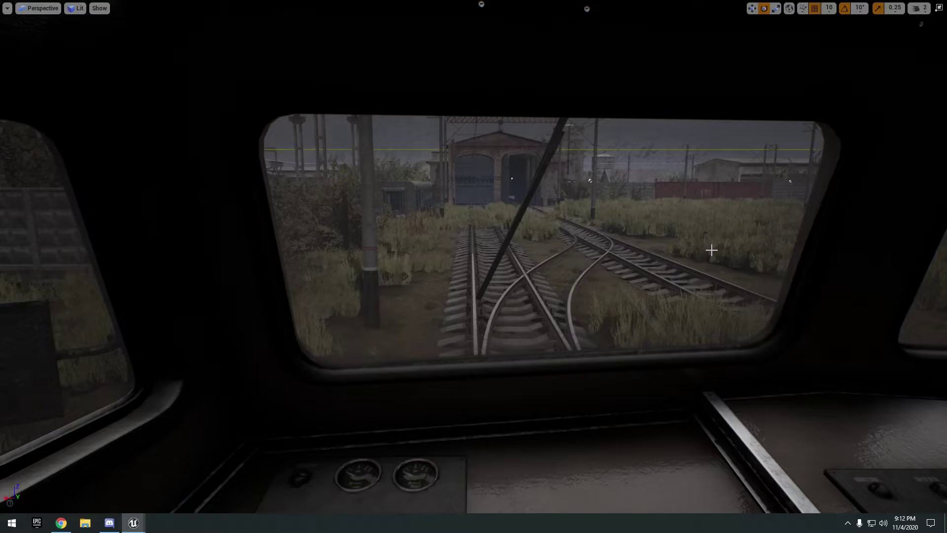
pyautogui.moveTo(711, 249); pyautogui.dragTo(611, 281, button='right')
# - Look over the yard from above, selecting a track section and an overhead gantry to see the separate pieces
pyautogui.press('s')
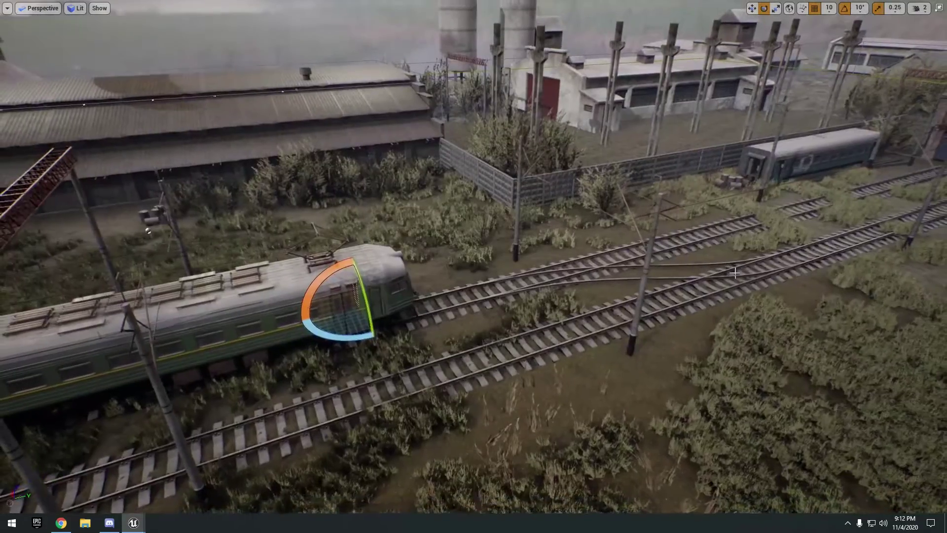
pyautogui.click(734, 276)
pyautogui.press('w')
pyautogui.moveTo(572, 316); pyautogui.dragTo(627, 299, button='right')
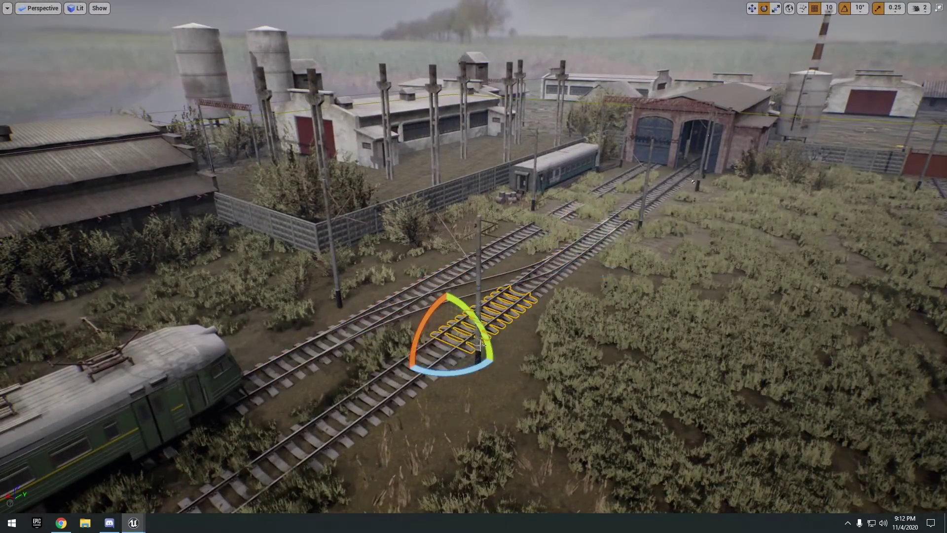
pyautogui.moveTo(480, 344); pyautogui.dragTo(489, 345, button='right')
pyautogui.moveTo(592, 353); pyautogui.dragTo(592, 296, button='right')
pyautogui.click(660, 306)
pyautogui.moveTo(661, 305); pyautogui.dragTo(740, 295, button='right')
pyautogui.click(799, 189)
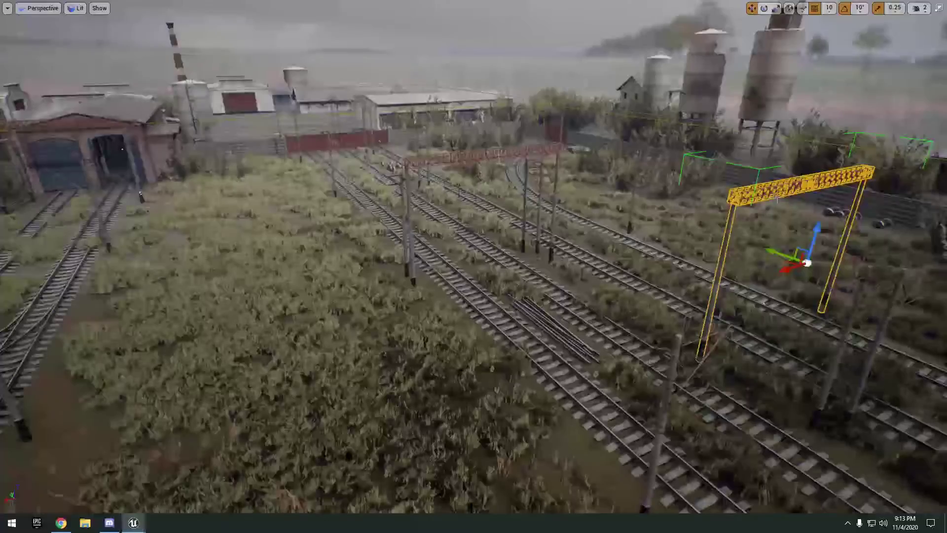
pyautogui.moveTo(542, 266); pyautogui.dragTo(591, 256, button='right')
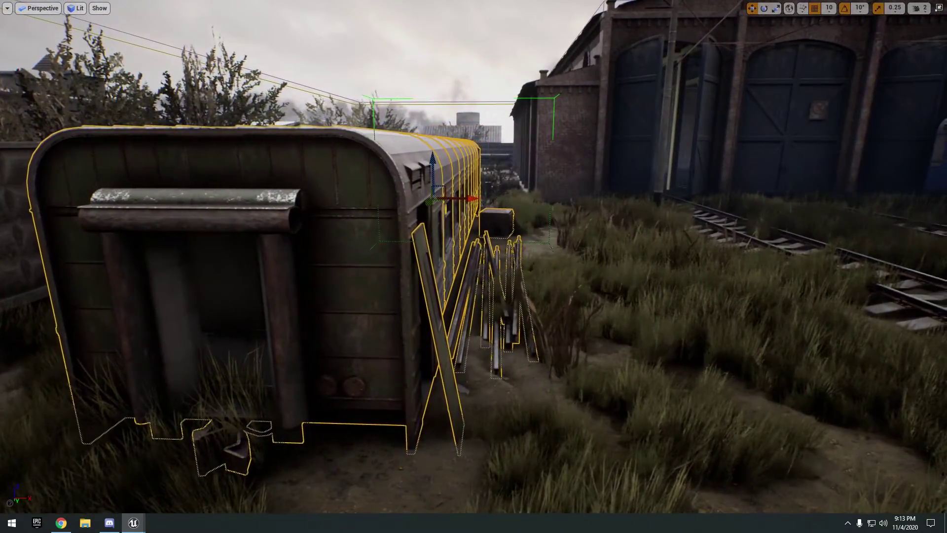
# - Survey the rest of the trainyard from the old carriage, an aerial viewpoint and track level
pyautogui.press('w')
pyautogui.moveTo(473, 266); pyautogui.dragTo(444, 266, button='right')
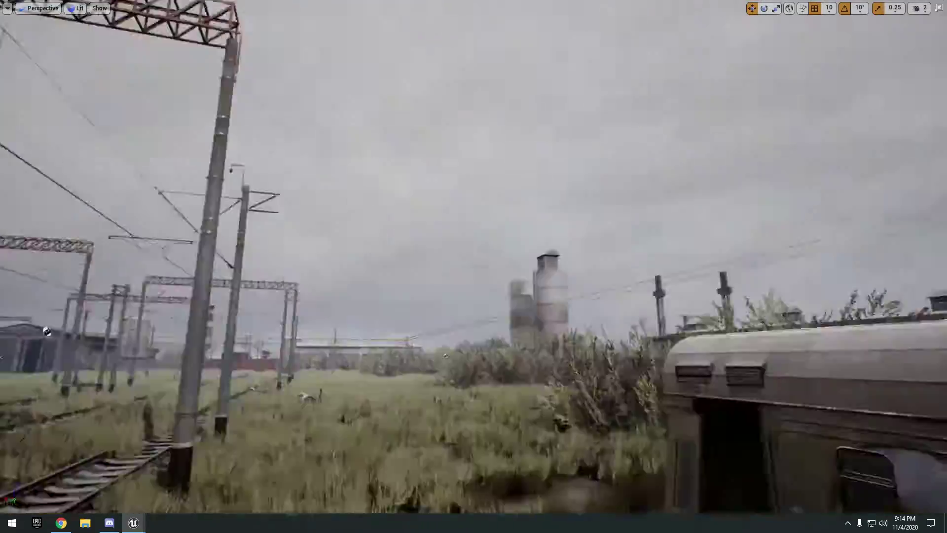
pyautogui.moveTo(473, 267); pyautogui.dragTo(454, 266, button='right')
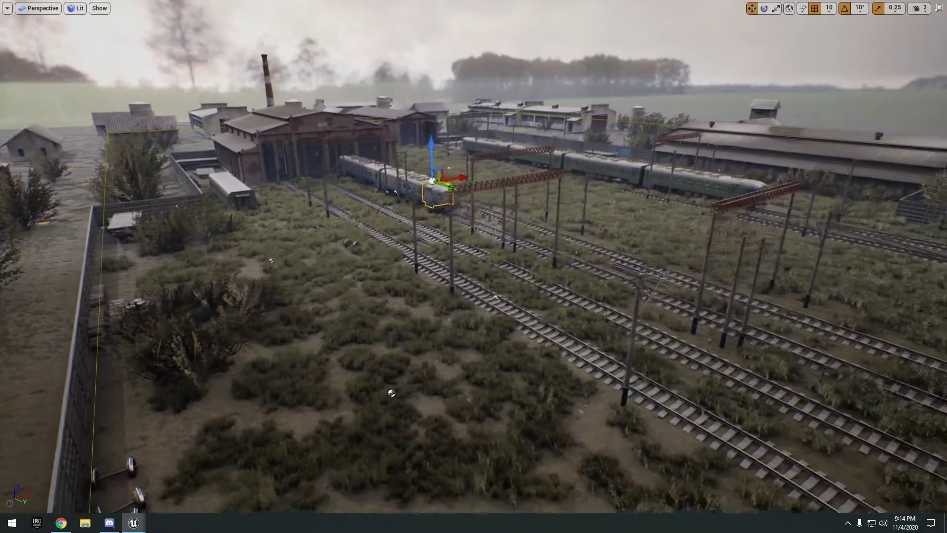
pyautogui.moveTo(474, 266); pyautogui.dragTo(414, 266, button='right')
pyautogui.moveTo(543, 266); pyautogui.dragTo(466, 240, button='right')
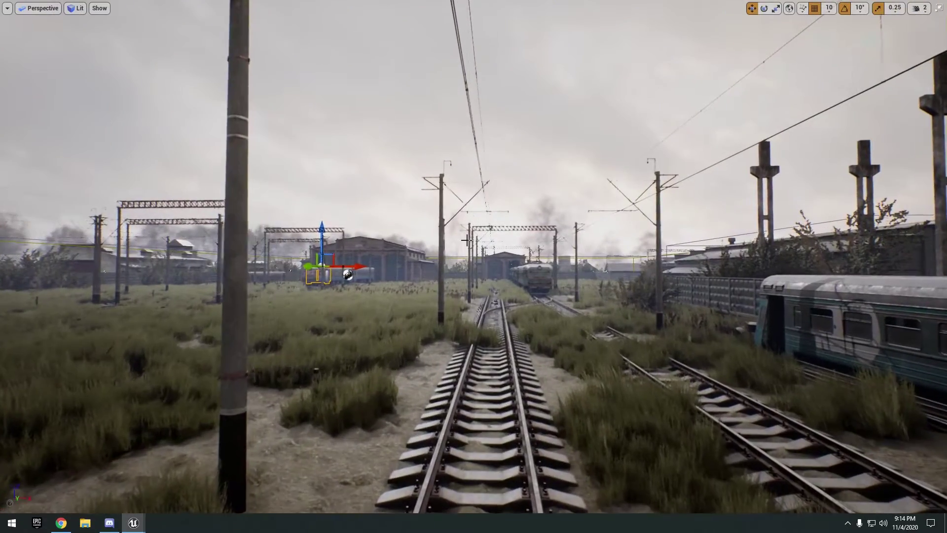
# - Open the Assets map from the Trainyard Maps folder and show its viewport in full screen
pyautogui.press('F11')
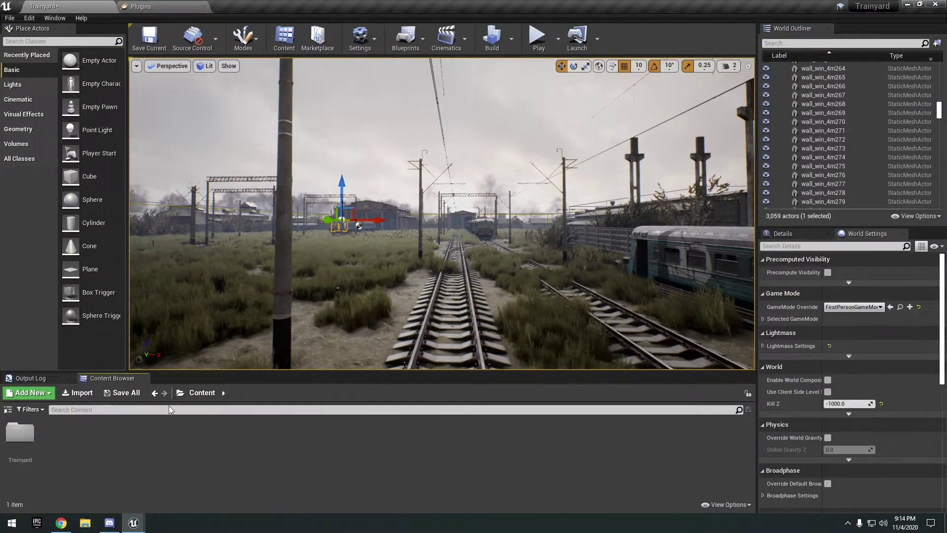
pyautogui.doubleClick(18, 443)
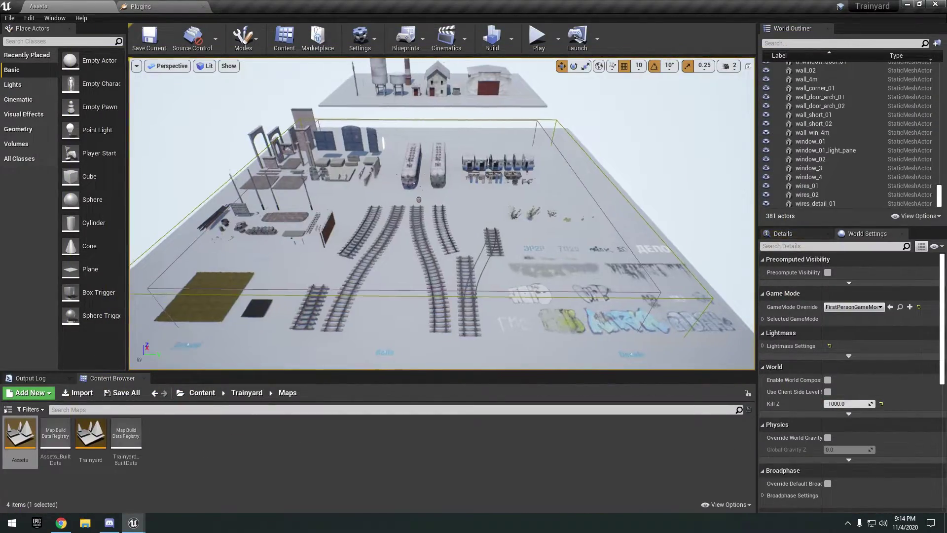
pyautogui.moveTo(563, 267); pyautogui.dragTo(502, 225, button='right')
pyautogui.press('F11')
# - Examine the modular train carriage pieces, doors, wheels and seats in the Assets map, selecting the blue cab front section
pyautogui.press('s')
pyautogui.rightClick(540, 232)
pyautogui.click(502, 225)
pyautogui.moveTo(681, 271); pyautogui.dragTo(682, 271, button='right')
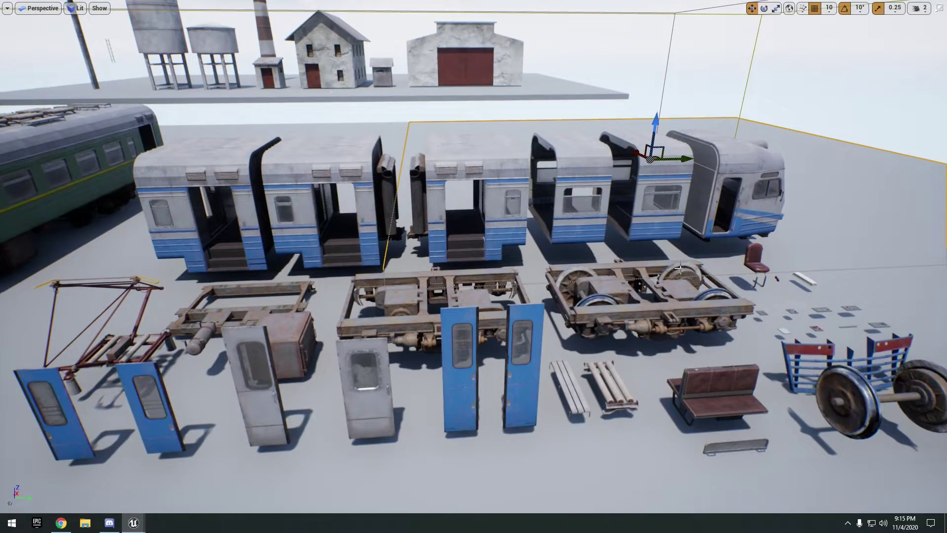
pyautogui.rightClick(682, 253)
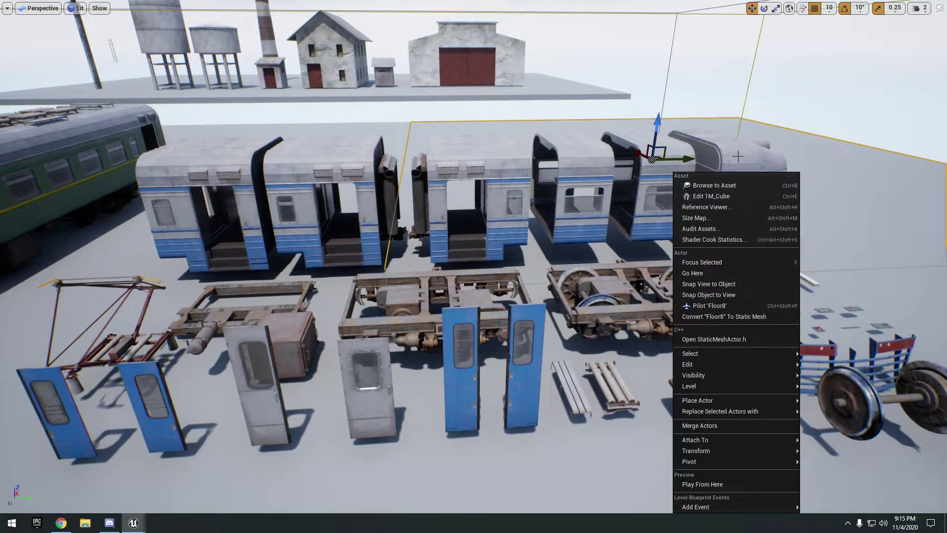
pyautogui.click(738, 157)
pyautogui.moveTo(737, 157); pyautogui.dragTo(736, 157, button='right')
pyautogui.moveTo(538, 199); pyautogui.dragTo(537, 199, button='right')
pyautogui.moveTo(664, 328); pyautogui.dragTo(653, 370, button='right')
# - Look over the whole asset showcase, including the brick wall, gate and platform pieces at its far side
pyautogui.moveTo(603, 326); pyautogui.dragTo(584, 252, button='right')
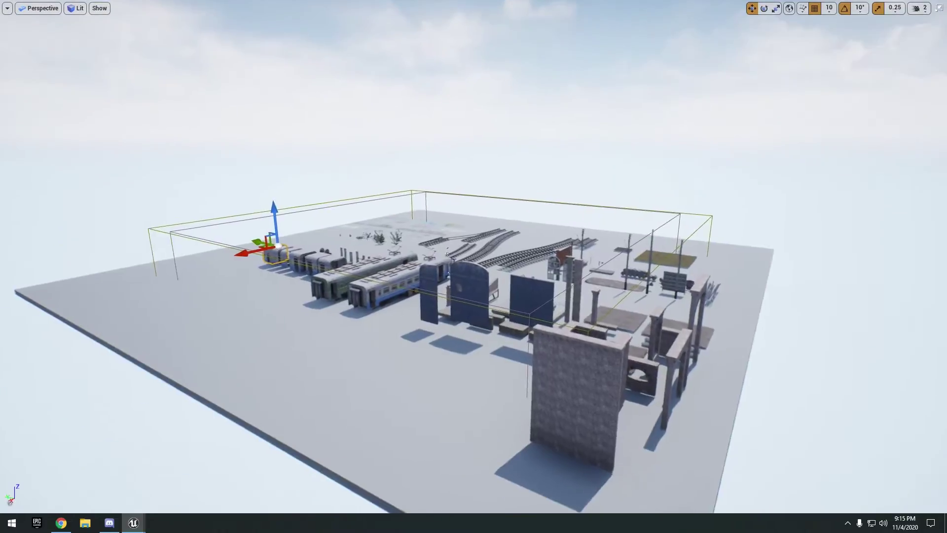
pyautogui.moveTo(460, 255); pyautogui.dragTo(488, 261, button='right')
pyautogui.moveTo(580, 222); pyautogui.dragTo(637, 241, button='right')
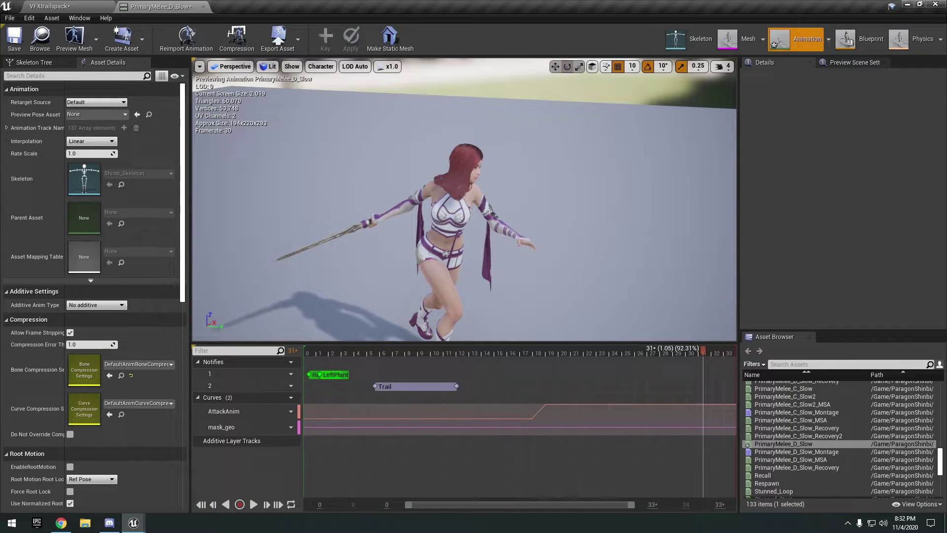
# - Check the TrailPack particle folders and set the Trail notify's PSTemplate to P_Corrosion in the PrimaryMelee_D_Slow animation
pyautogui.moveTo(946, 198); pyautogui.dragTo(437, 172)
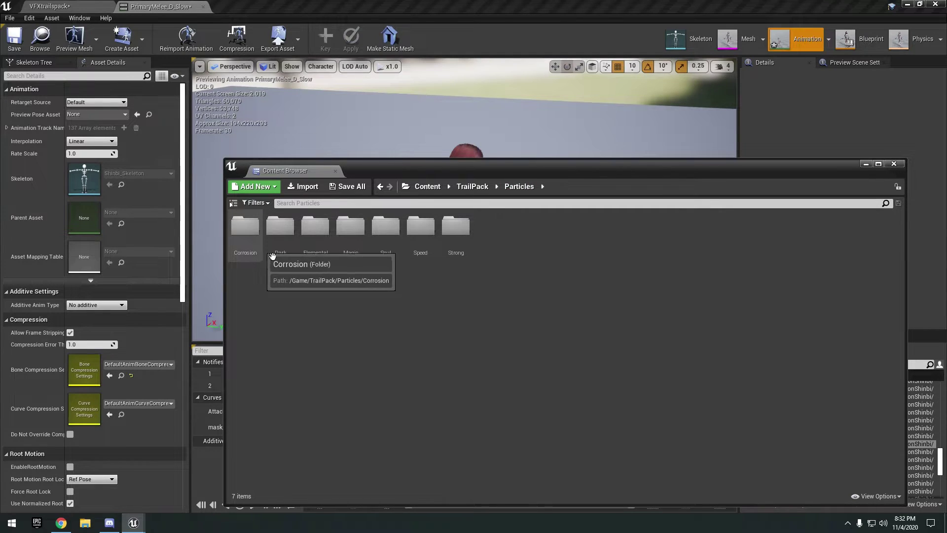
pyautogui.moveTo(428, 169); pyautogui.dragTo(946, 187)
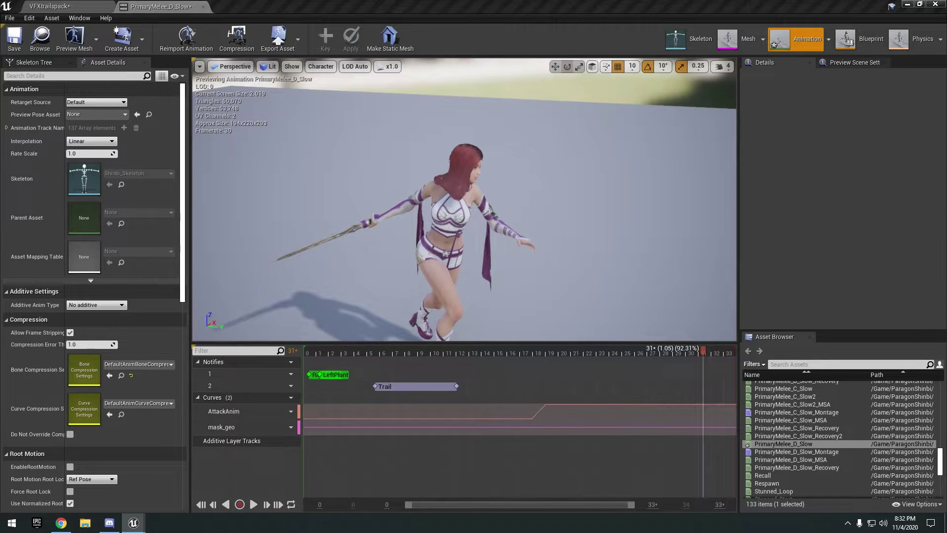
pyautogui.click(841, 66)
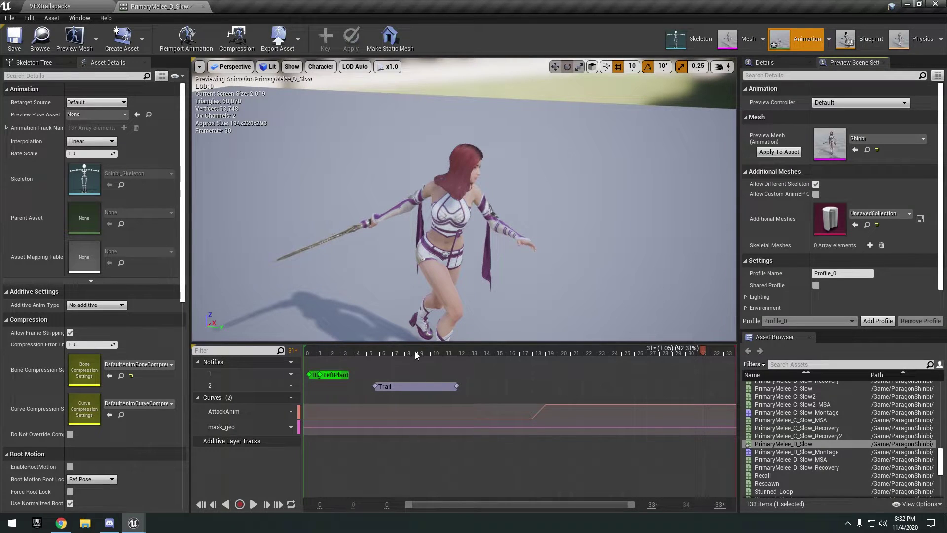
pyautogui.click(414, 387)
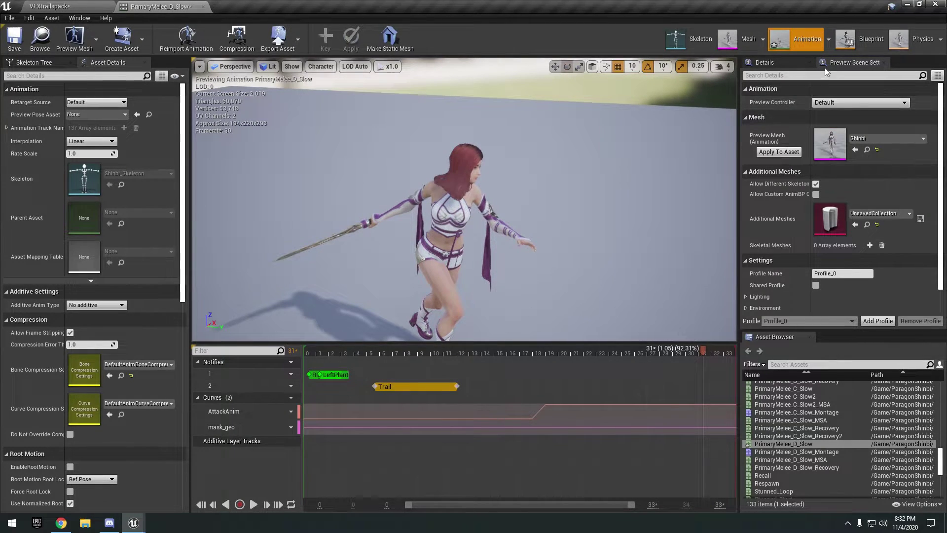
pyautogui.click(786, 64)
pyautogui.click(855, 132)
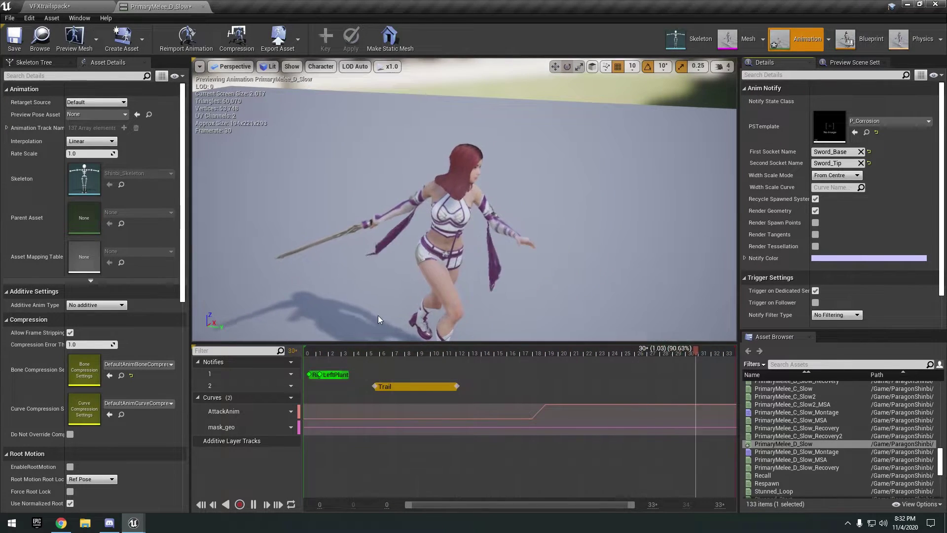
# - Play the PrimaryMelee_D_Slow animation to preview the sword swing with the P_DarkTrail particle template
pyautogui.press('space')
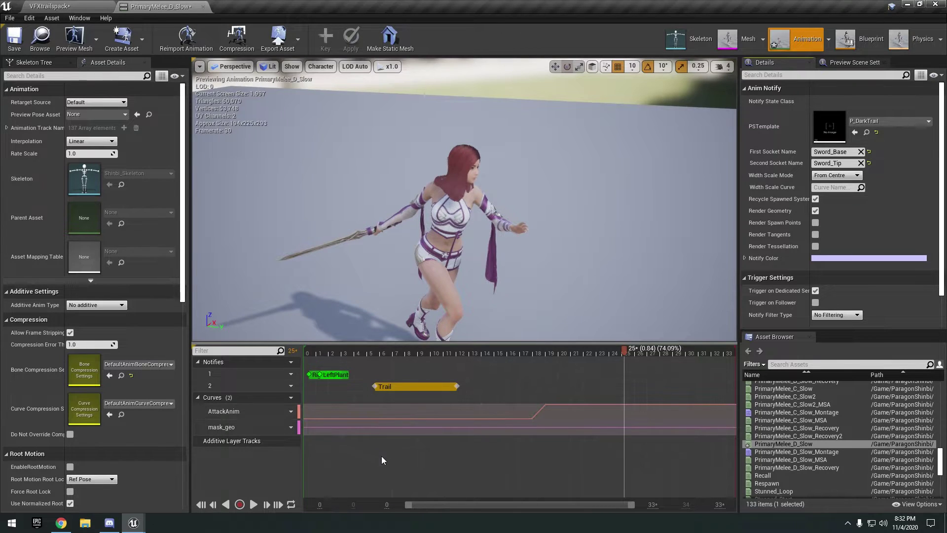
pyautogui.click(382, 457)
pyautogui.press('space')
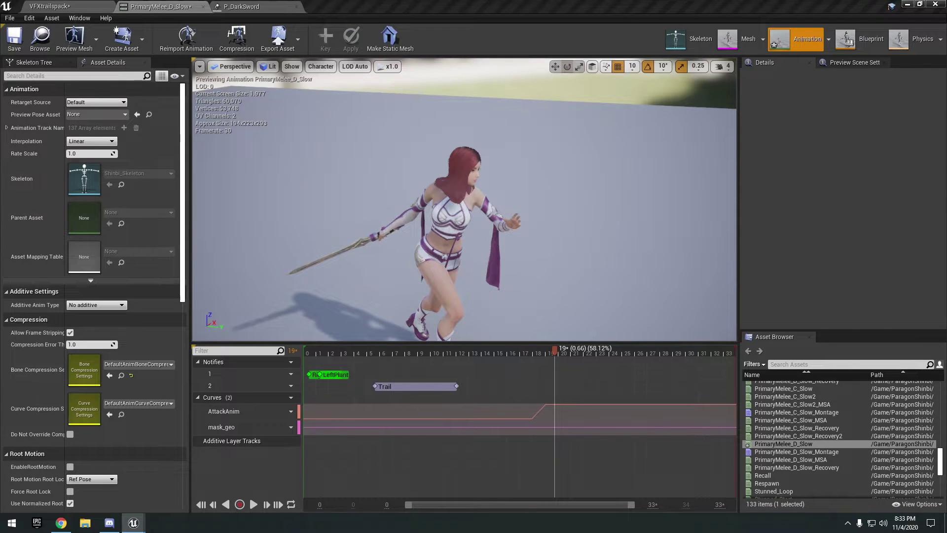
# - Assign the chosen particle system to the Trail notify's PSTemplate and play the PrimaryMelee_D_Slow animation to preview its sword trail
pyautogui.click(854, 133)
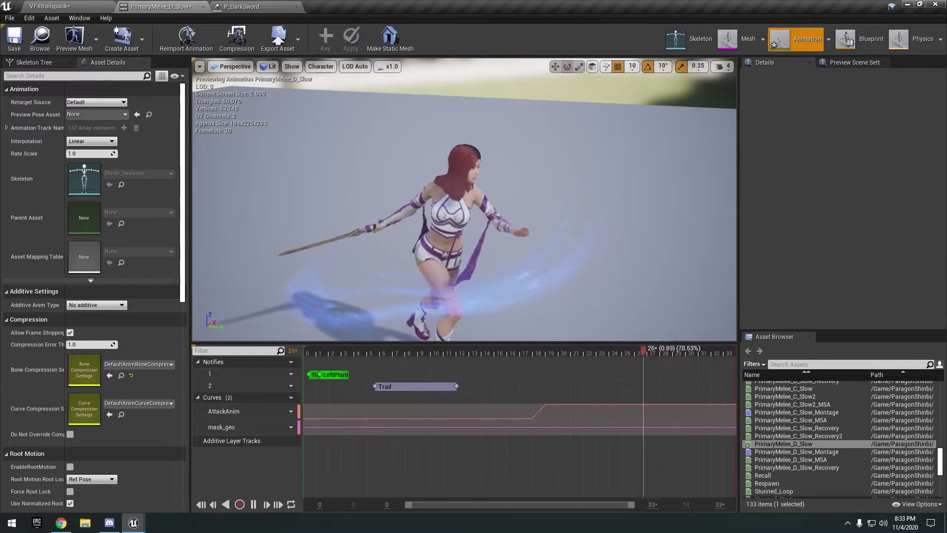
pyautogui.press('space')
pyautogui.click(415, 386)
pyautogui.click(472, 465)
pyautogui.press('space')
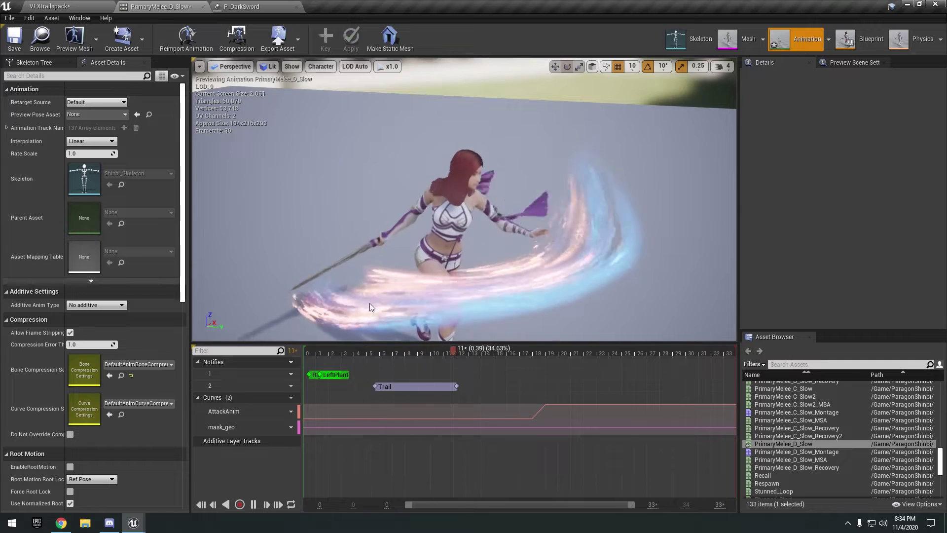
pyautogui.press('space')
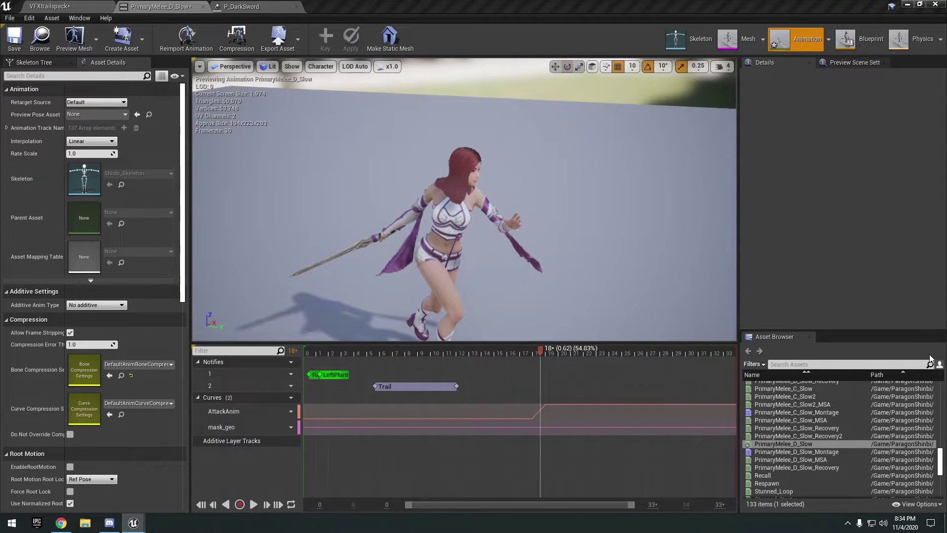
# - Set the Trail notify's PSTemplate to P_Elemental_Outer and play the sword swing to preview it
pyautogui.click(440, 387)
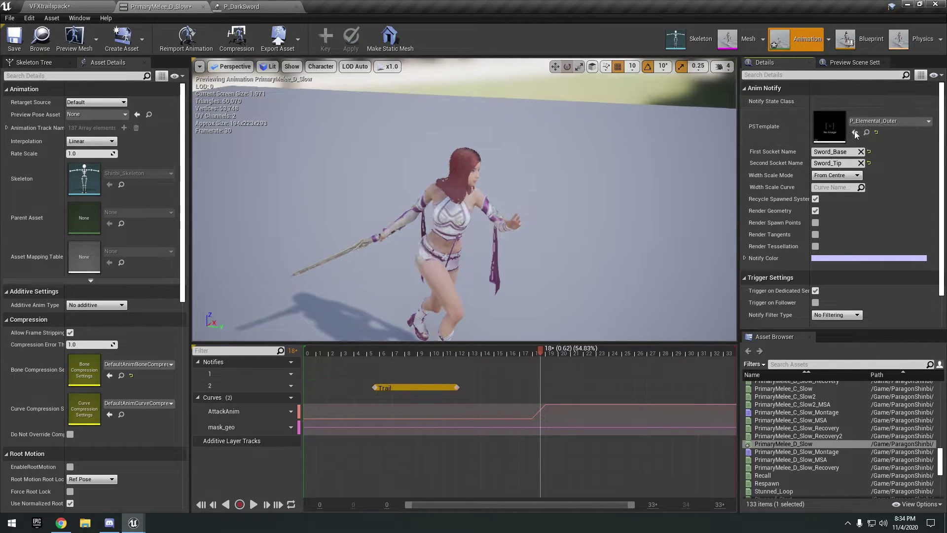
pyautogui.click(855, 133)
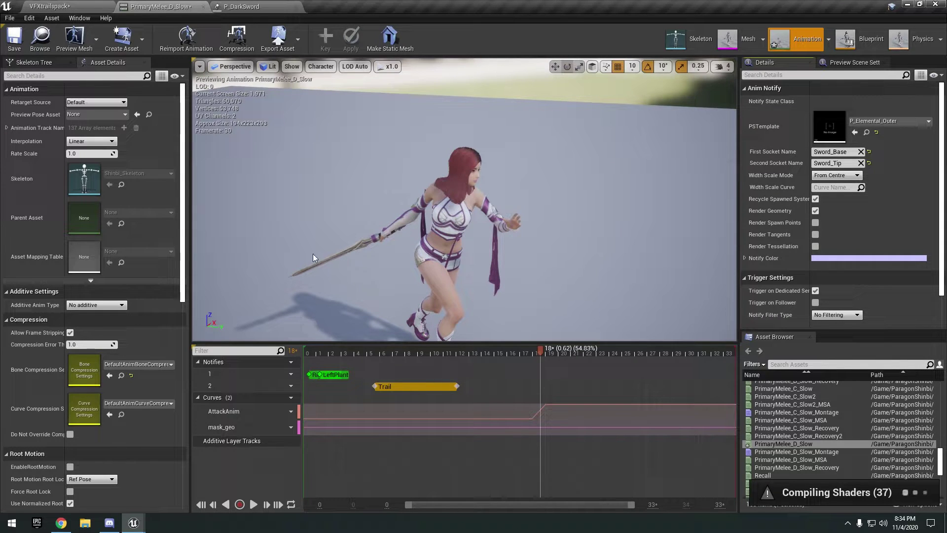
pyautogui.press('space')
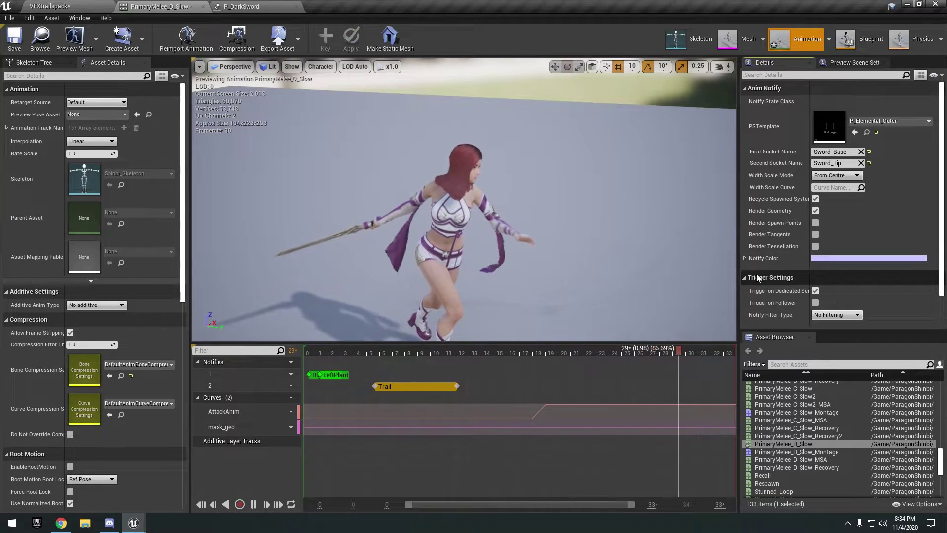
pyautogui.press('space')
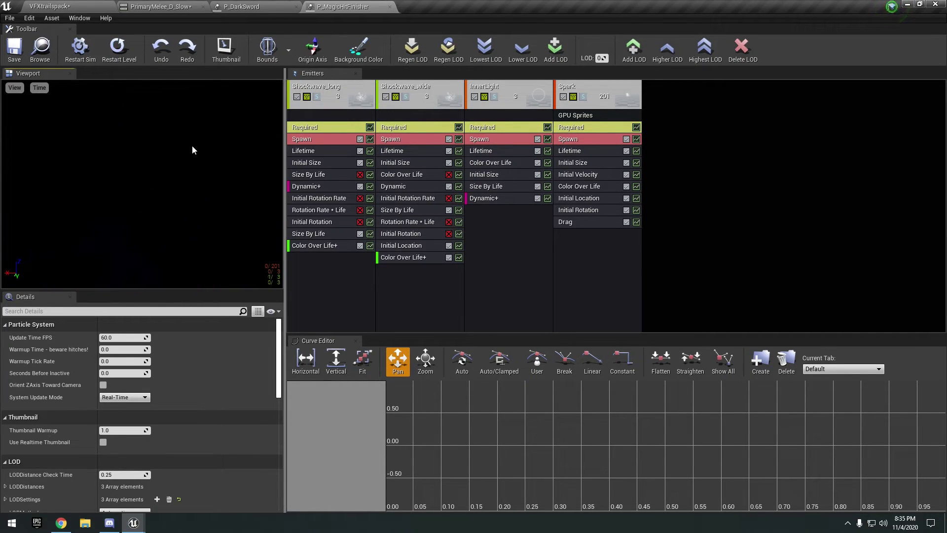
# - Close the P_MagicHitFinisher, P_DarkSword and P_SoulAura particle editors
pyautogui.click(389, 7)
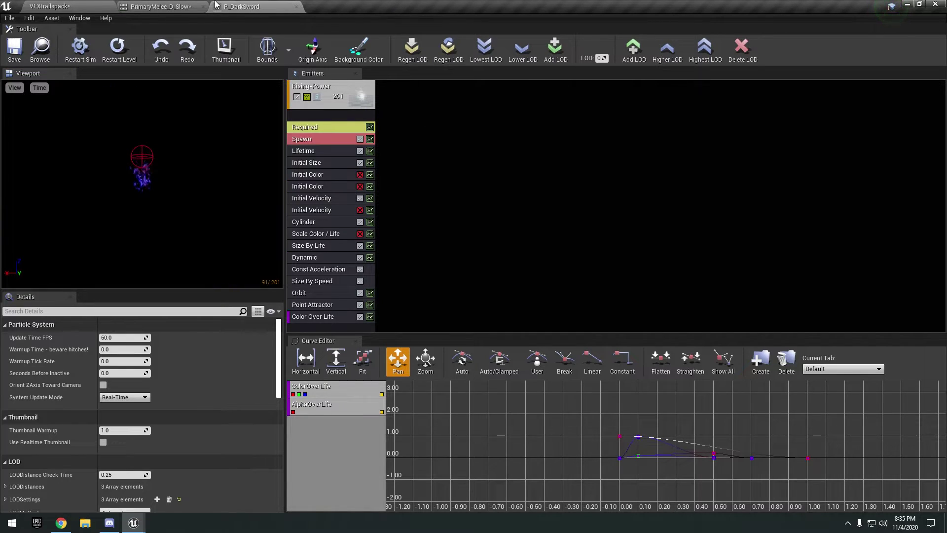
pyautogui.click(296, 7)
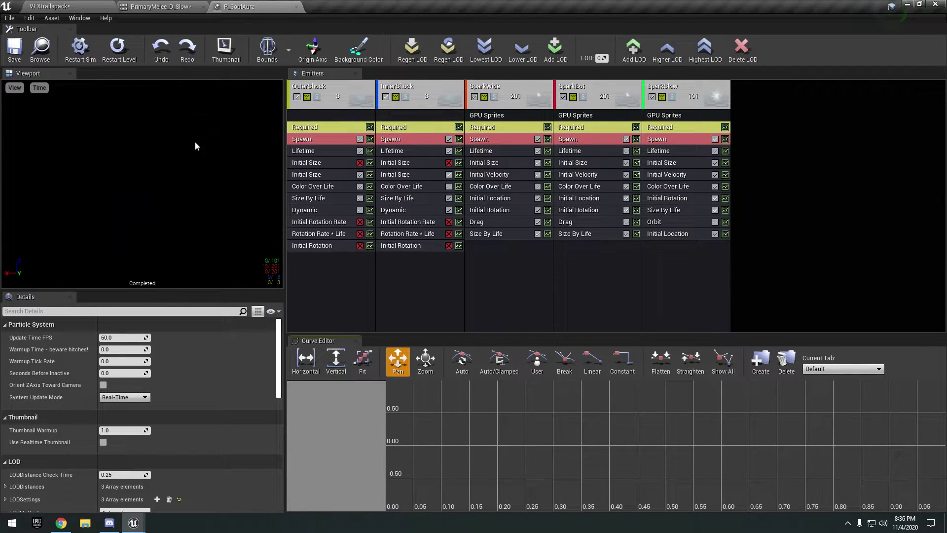
pyautogui.click(295, 7)
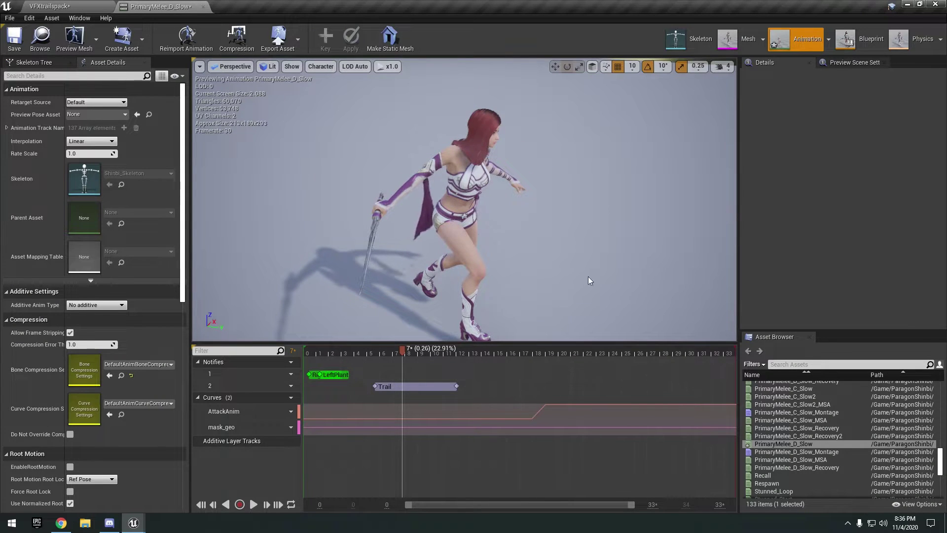
# - Select the Trail notify, use P_SoulTwiTrail as its PSTemplate and preview the trail on the sword swing
pyautogui.click(419, 387)
pyautogui.moveTo(630, 200); pyautogui.dragTo(641, 200, button='right')
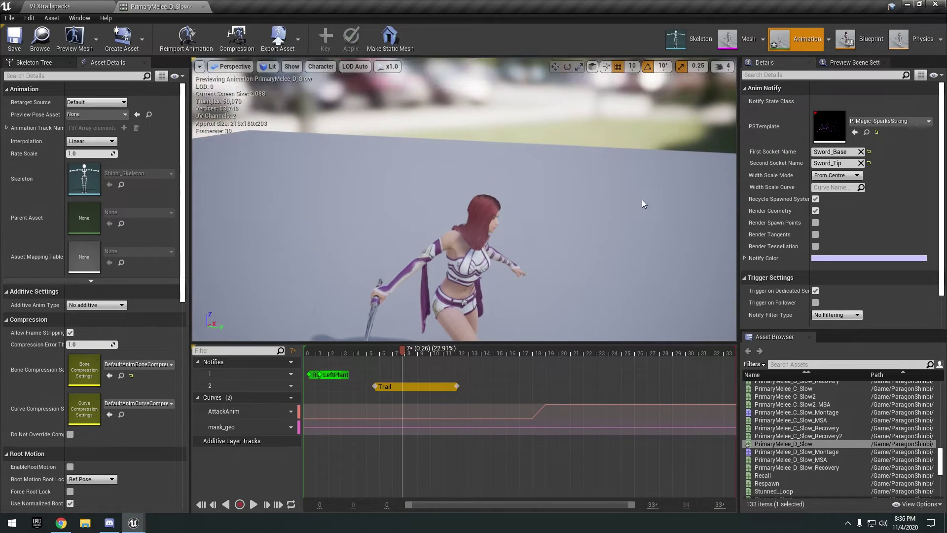
pyautogui.moveTo(692, 220); pyautogui.dragTo(686, 270, button='right')
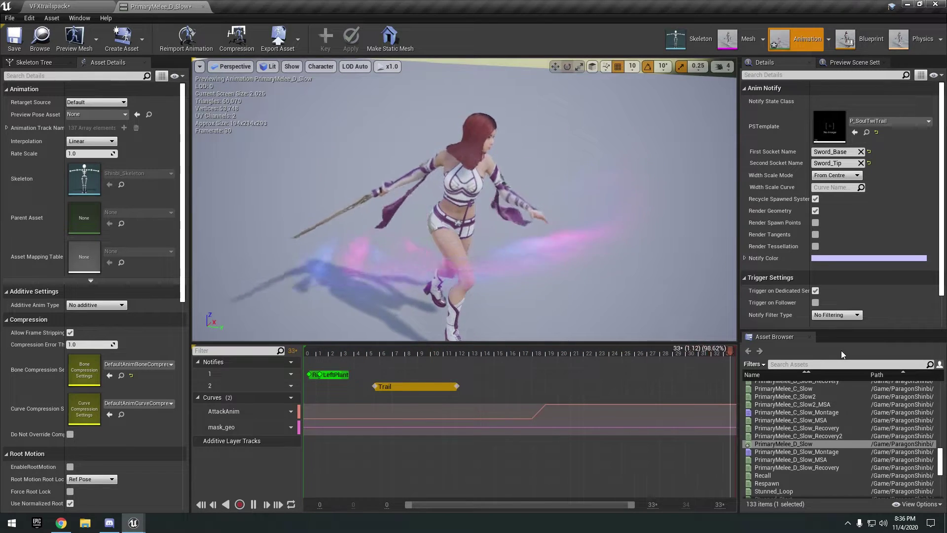
pyautogui.press('space')
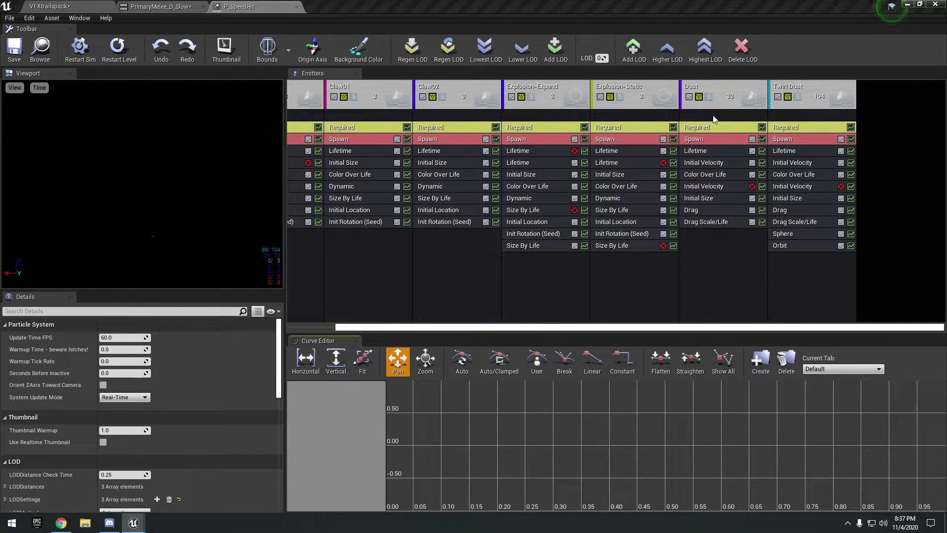
# - Return from the P_SpeedHit particle to the PrimaryMelee_D_Slow animation and set the Trail notify's PSTemplate to P_SpeedTrail_Add
pyautogui.click(58, 5)
pyautogui.click(160, 7)
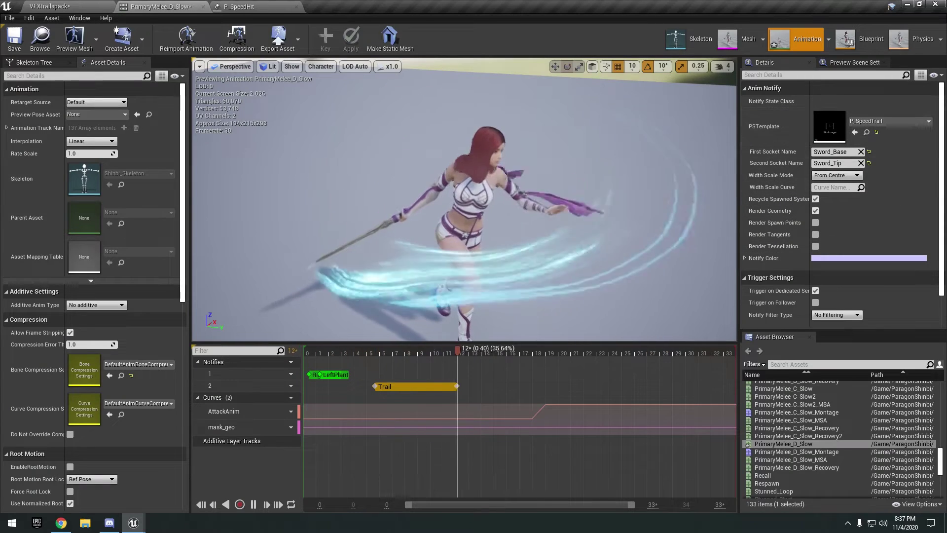
pyautogui.click(854, 133)
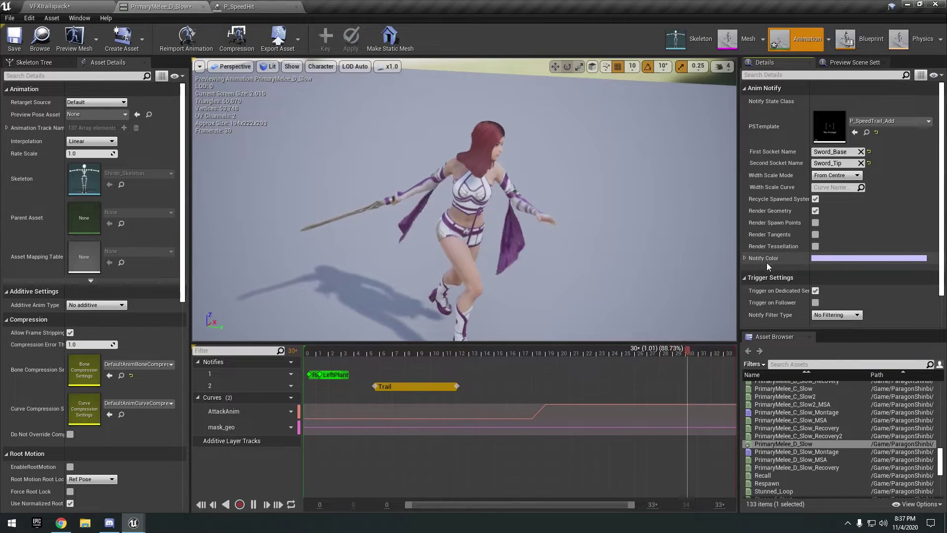